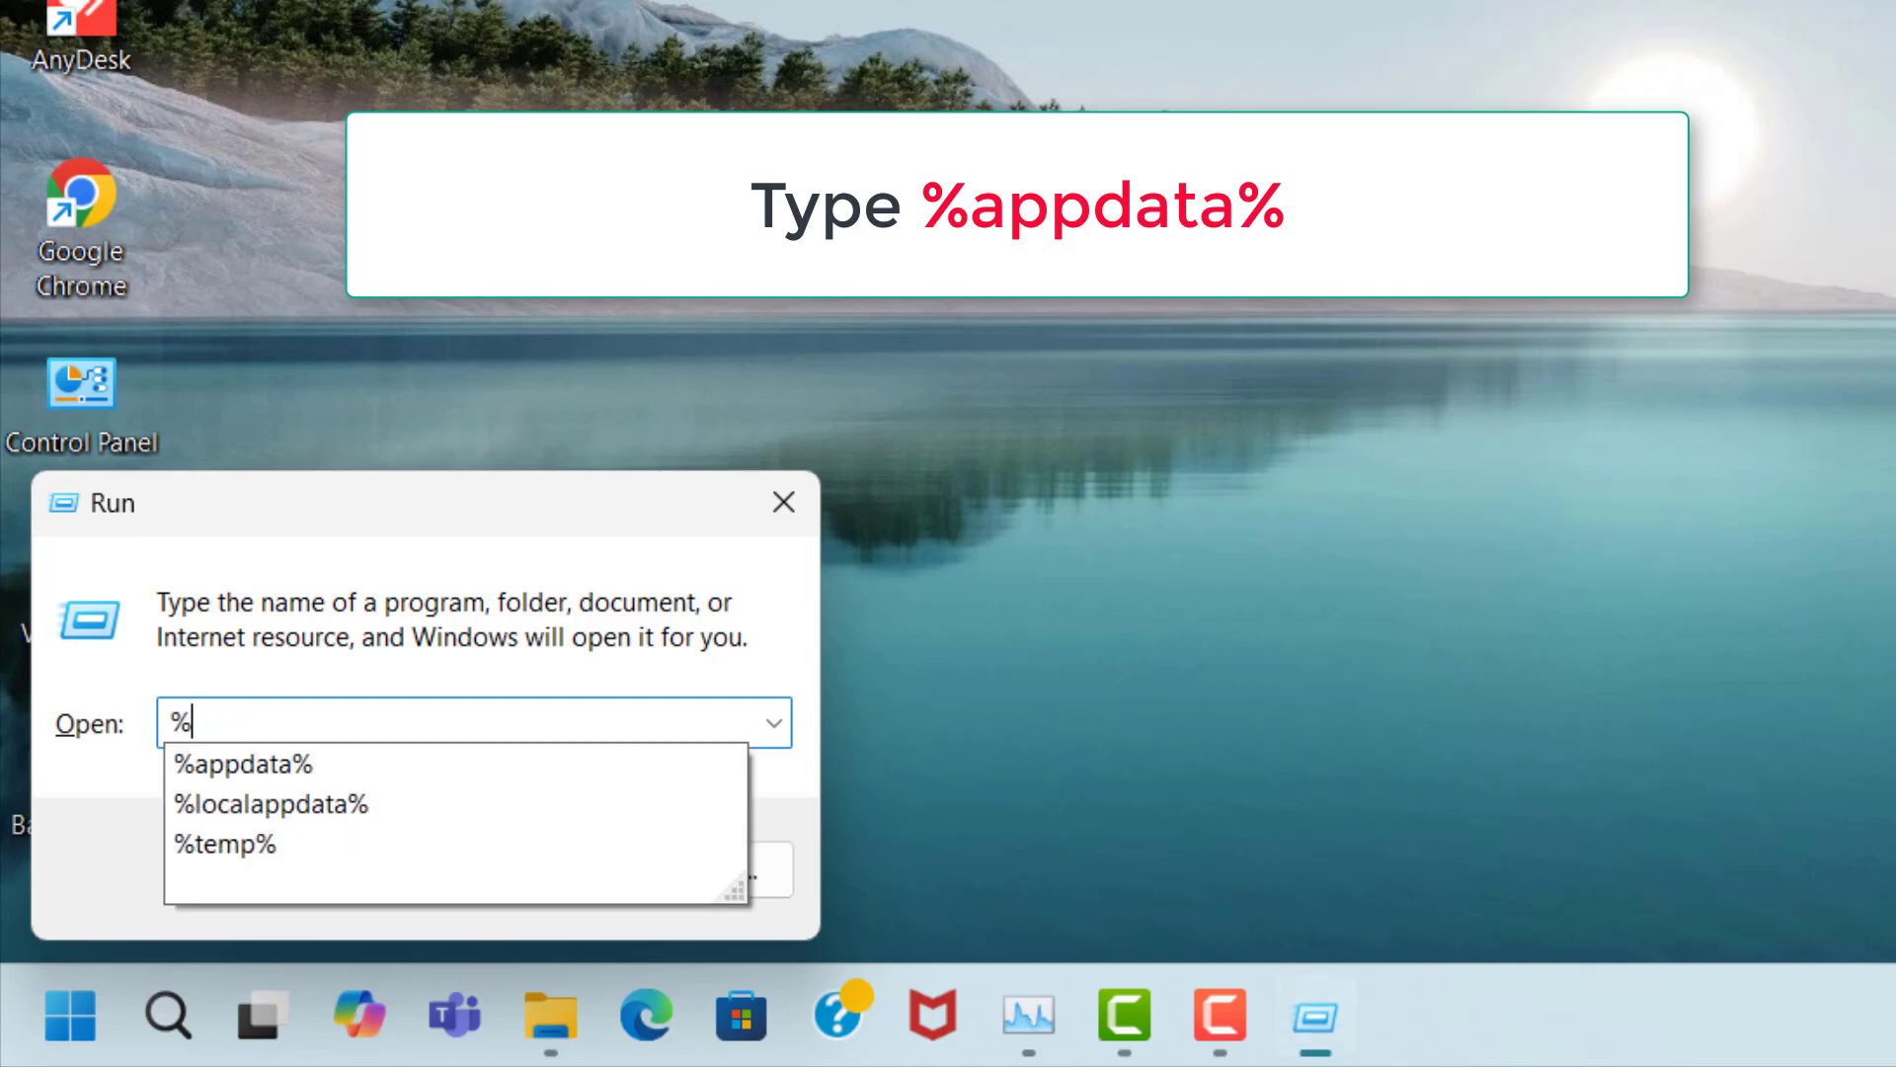
Run %appdata% and navigate from there to the AppData\Local\Temp folder.
text(ppdata%)
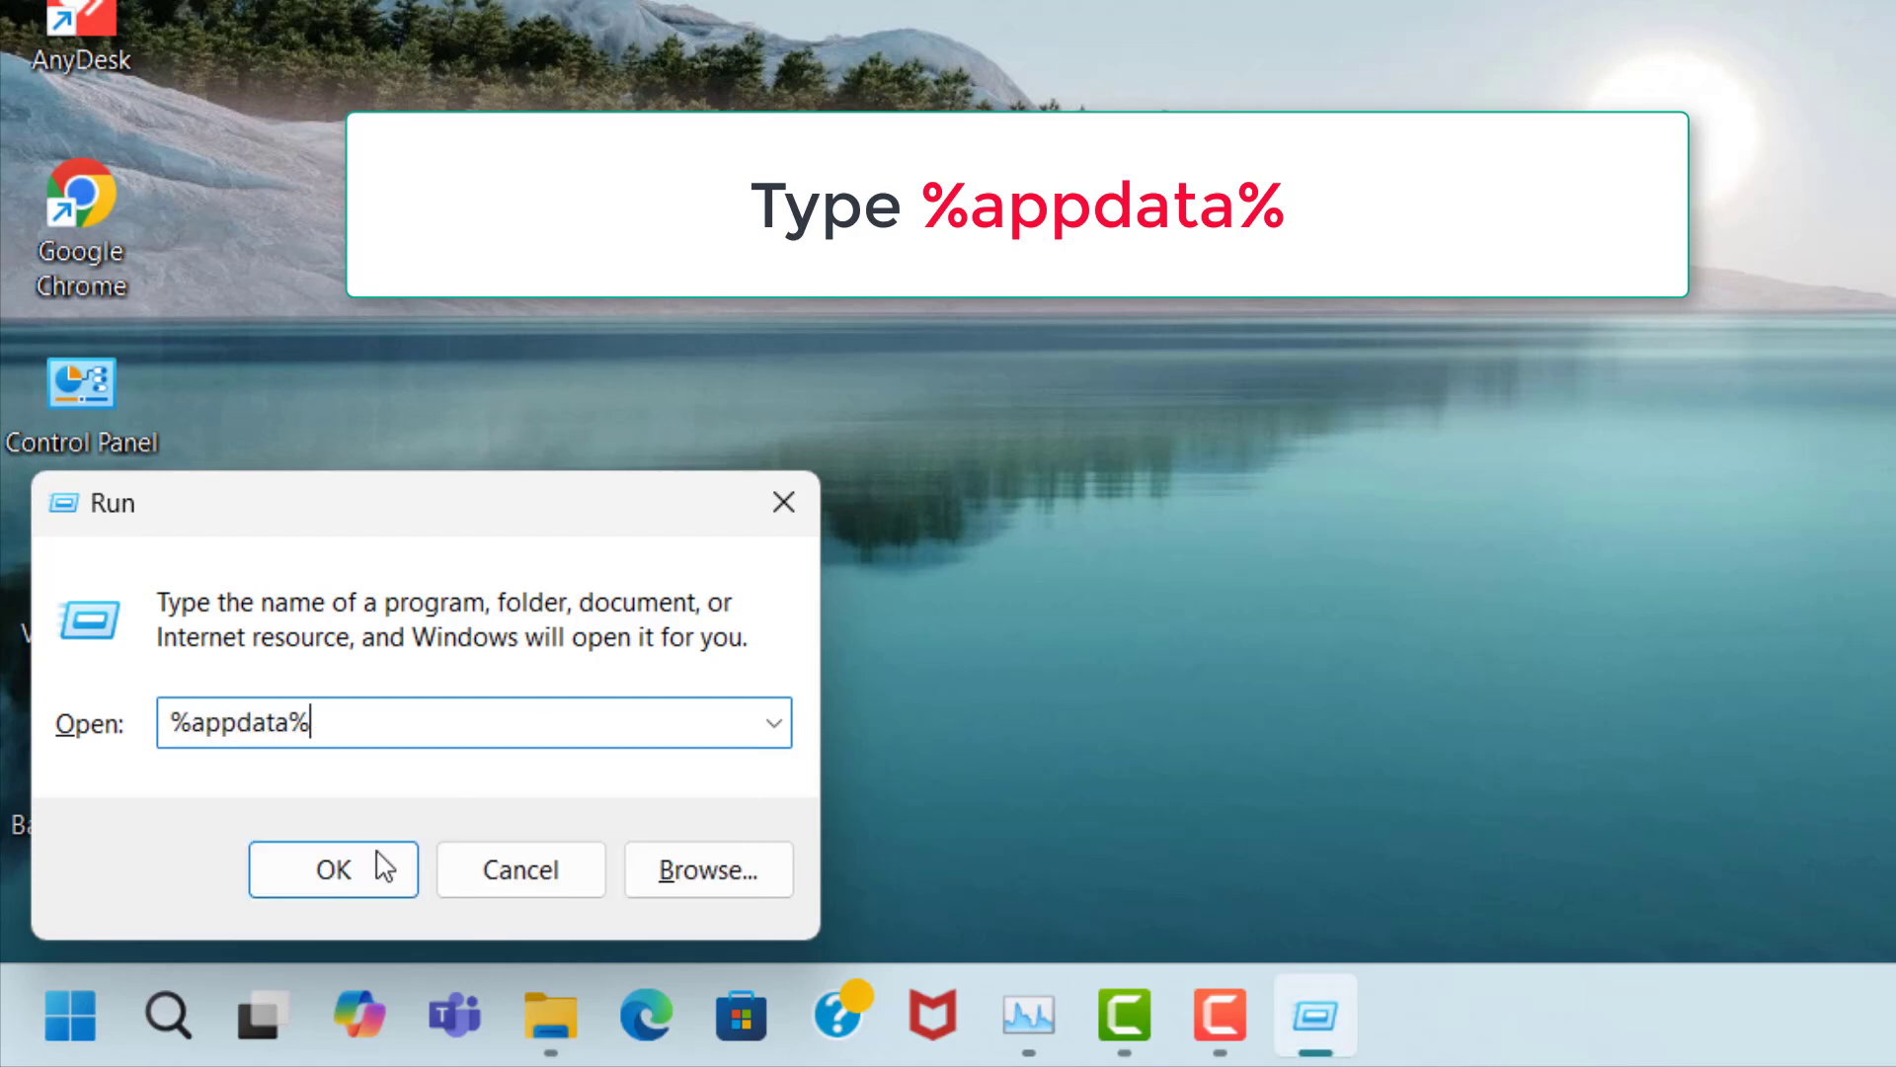
click(336, 870)
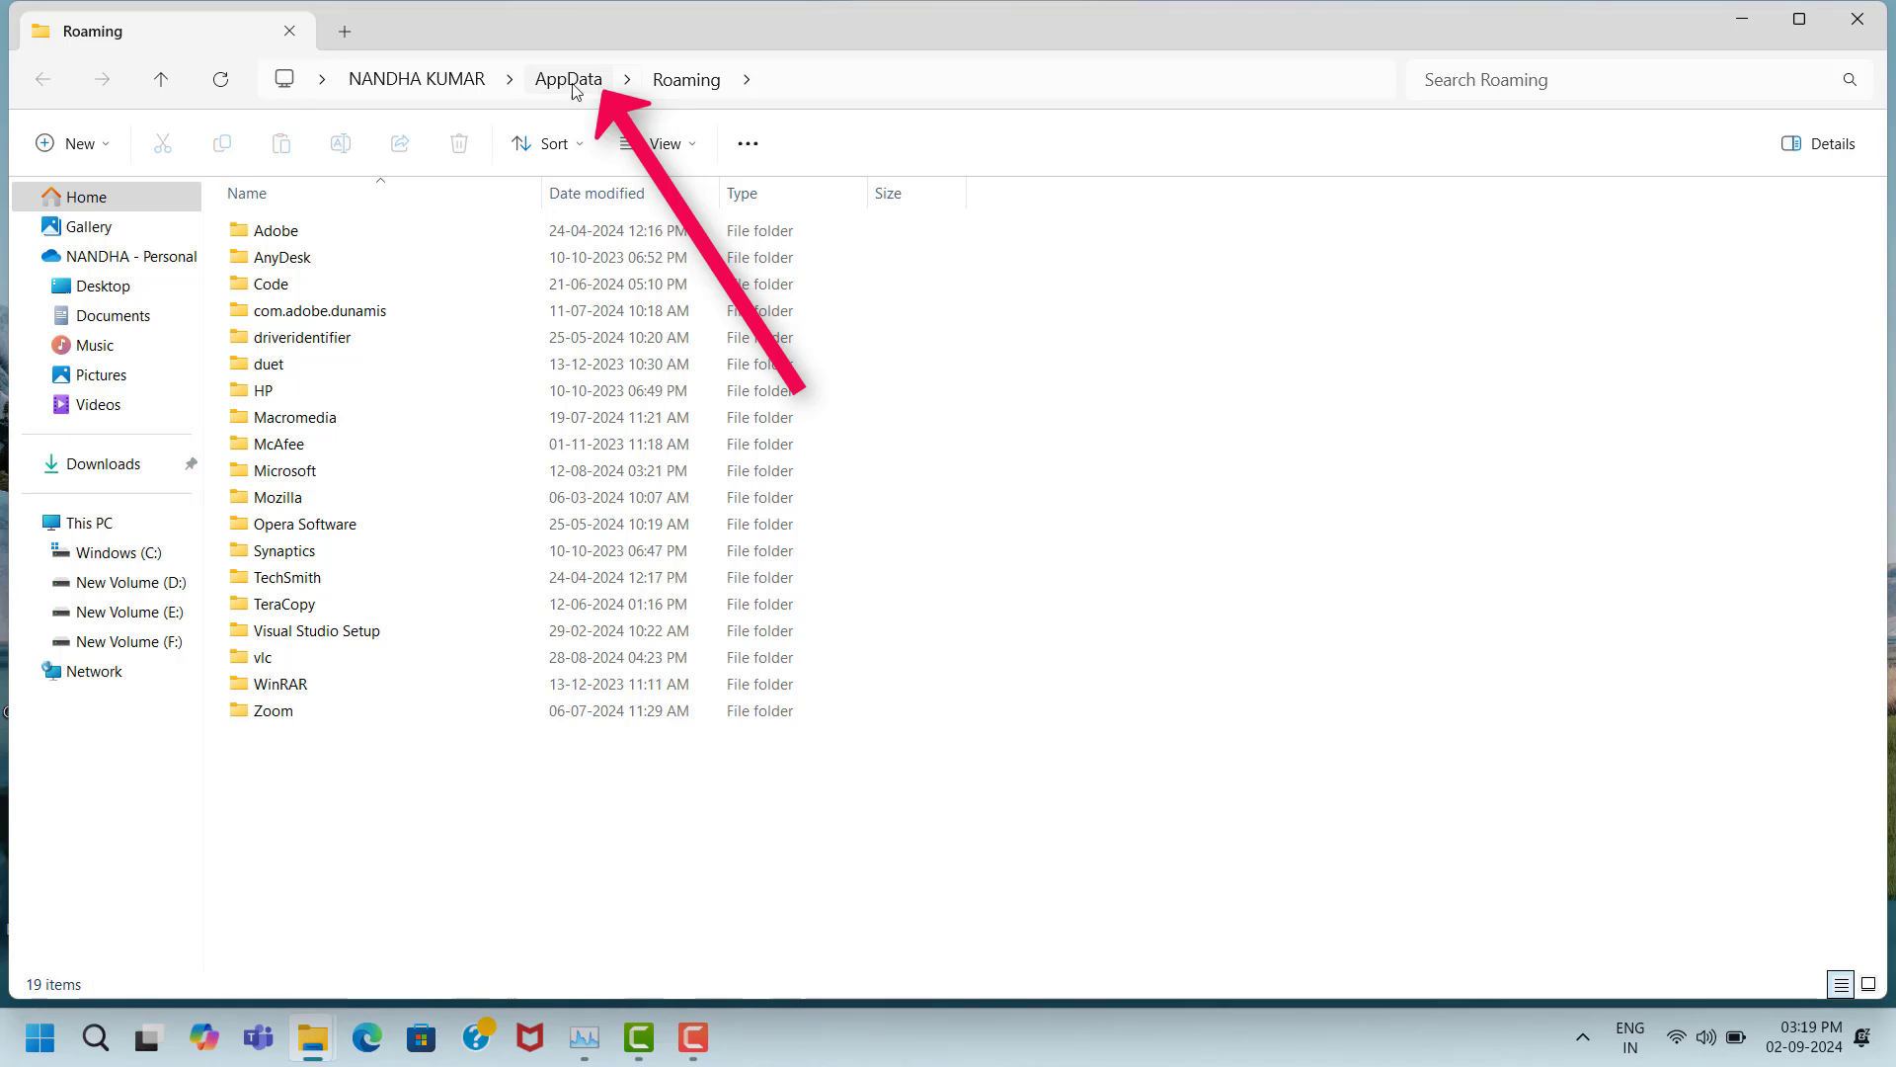
click(570, 86)
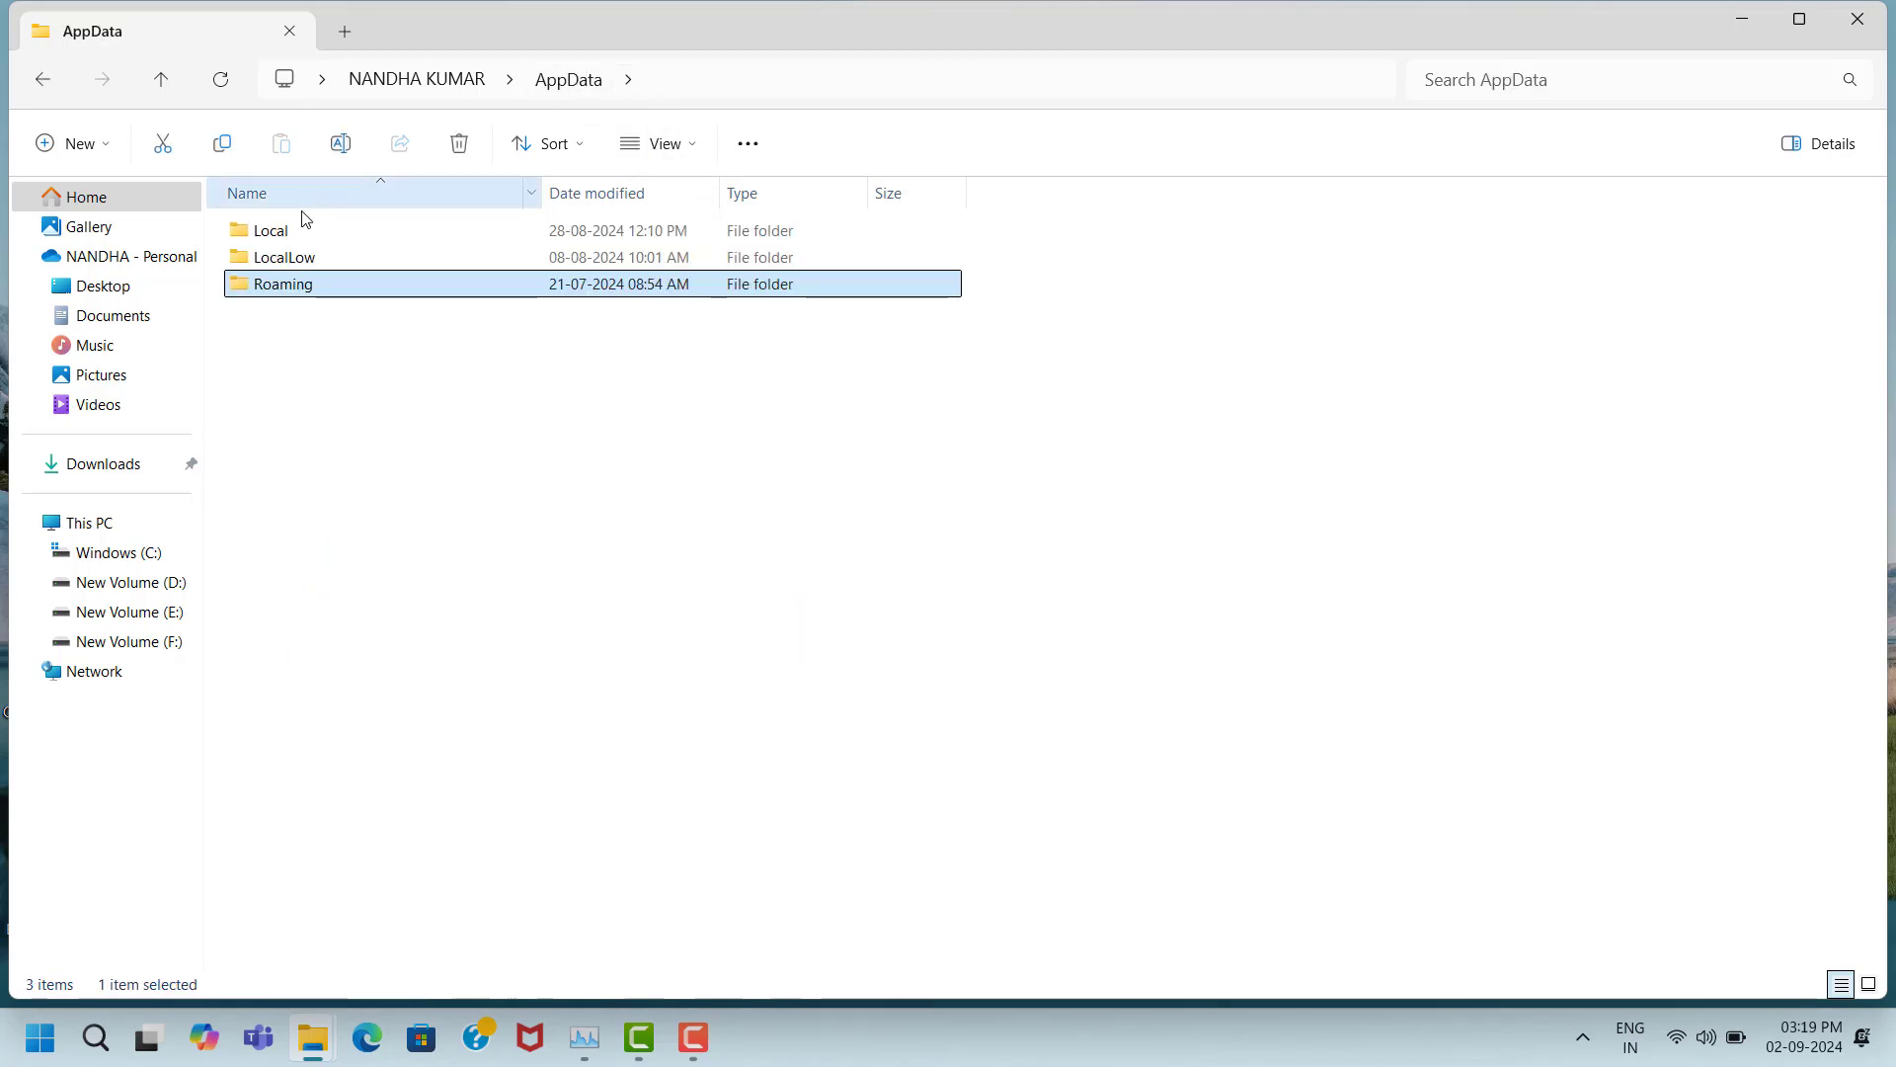
click(259, 237)
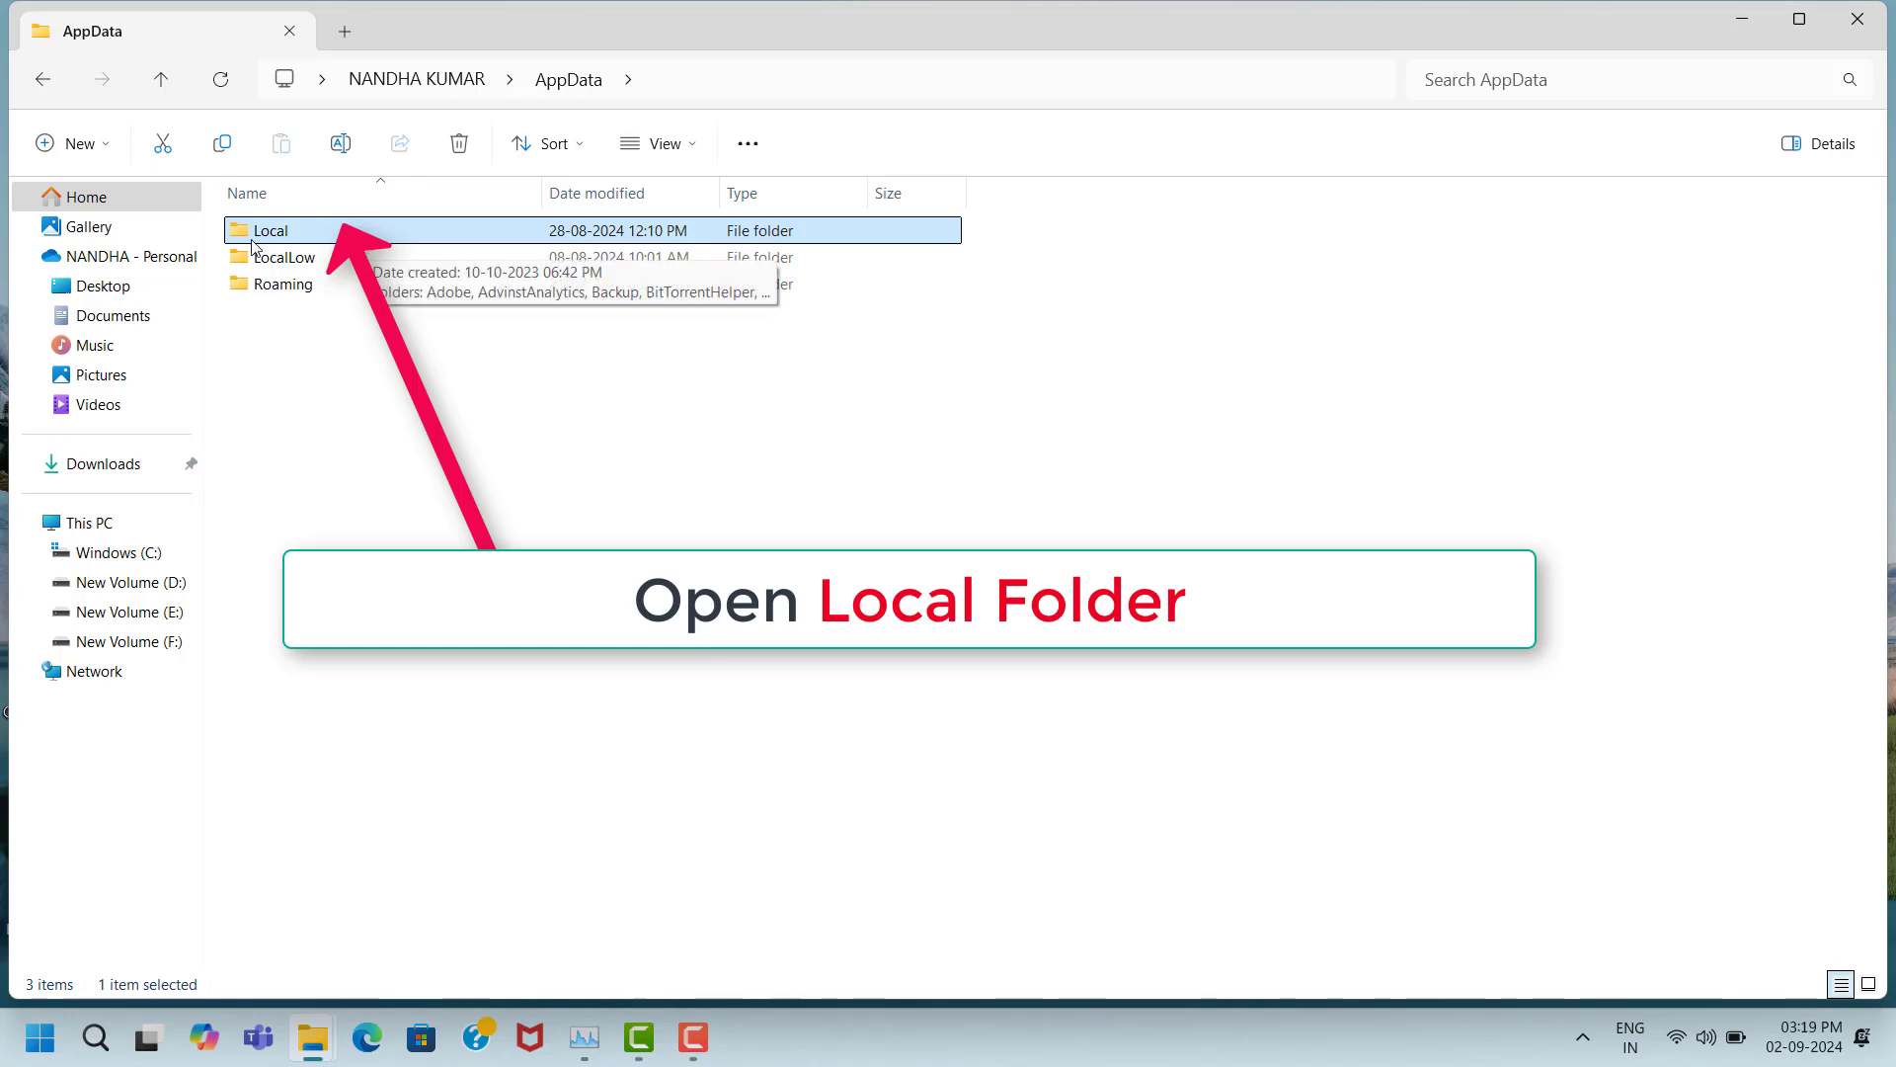
double_click(326, 243)
scroll(297, 692, down, 2)
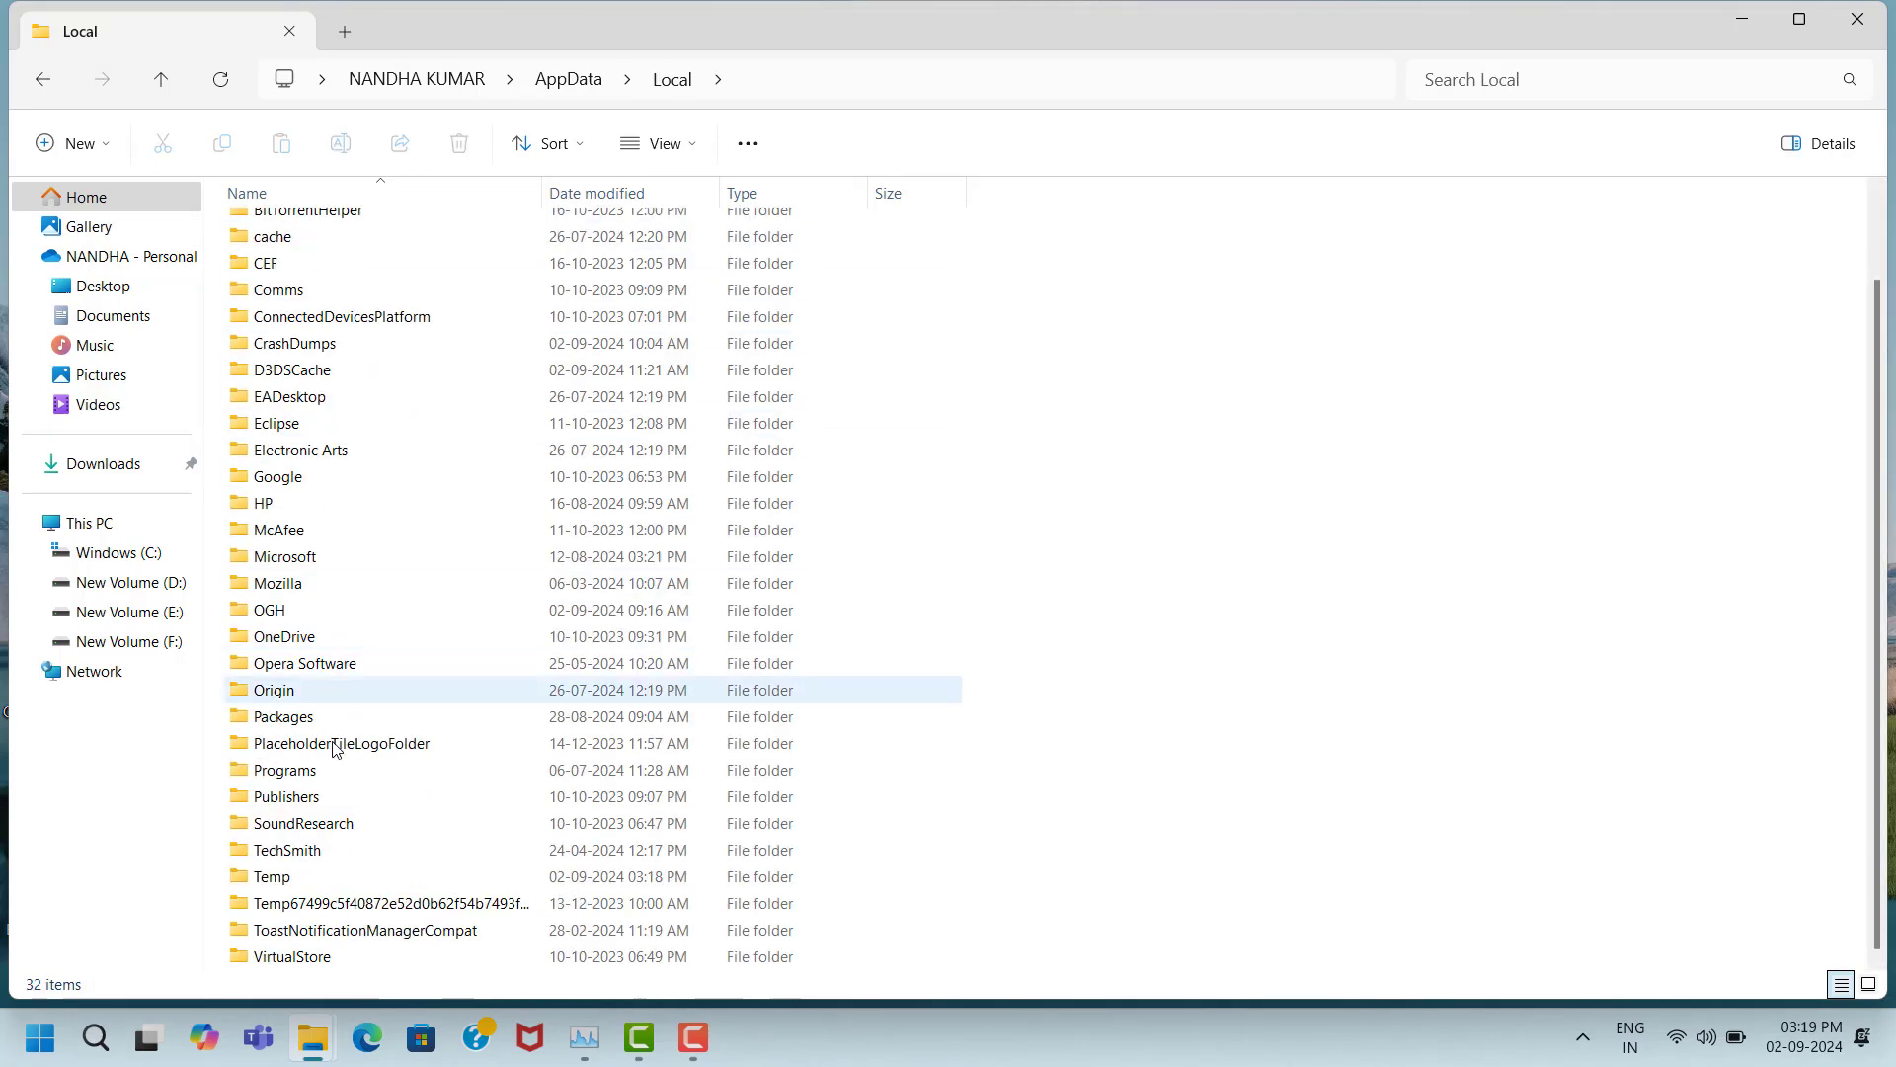
click(303, 879)
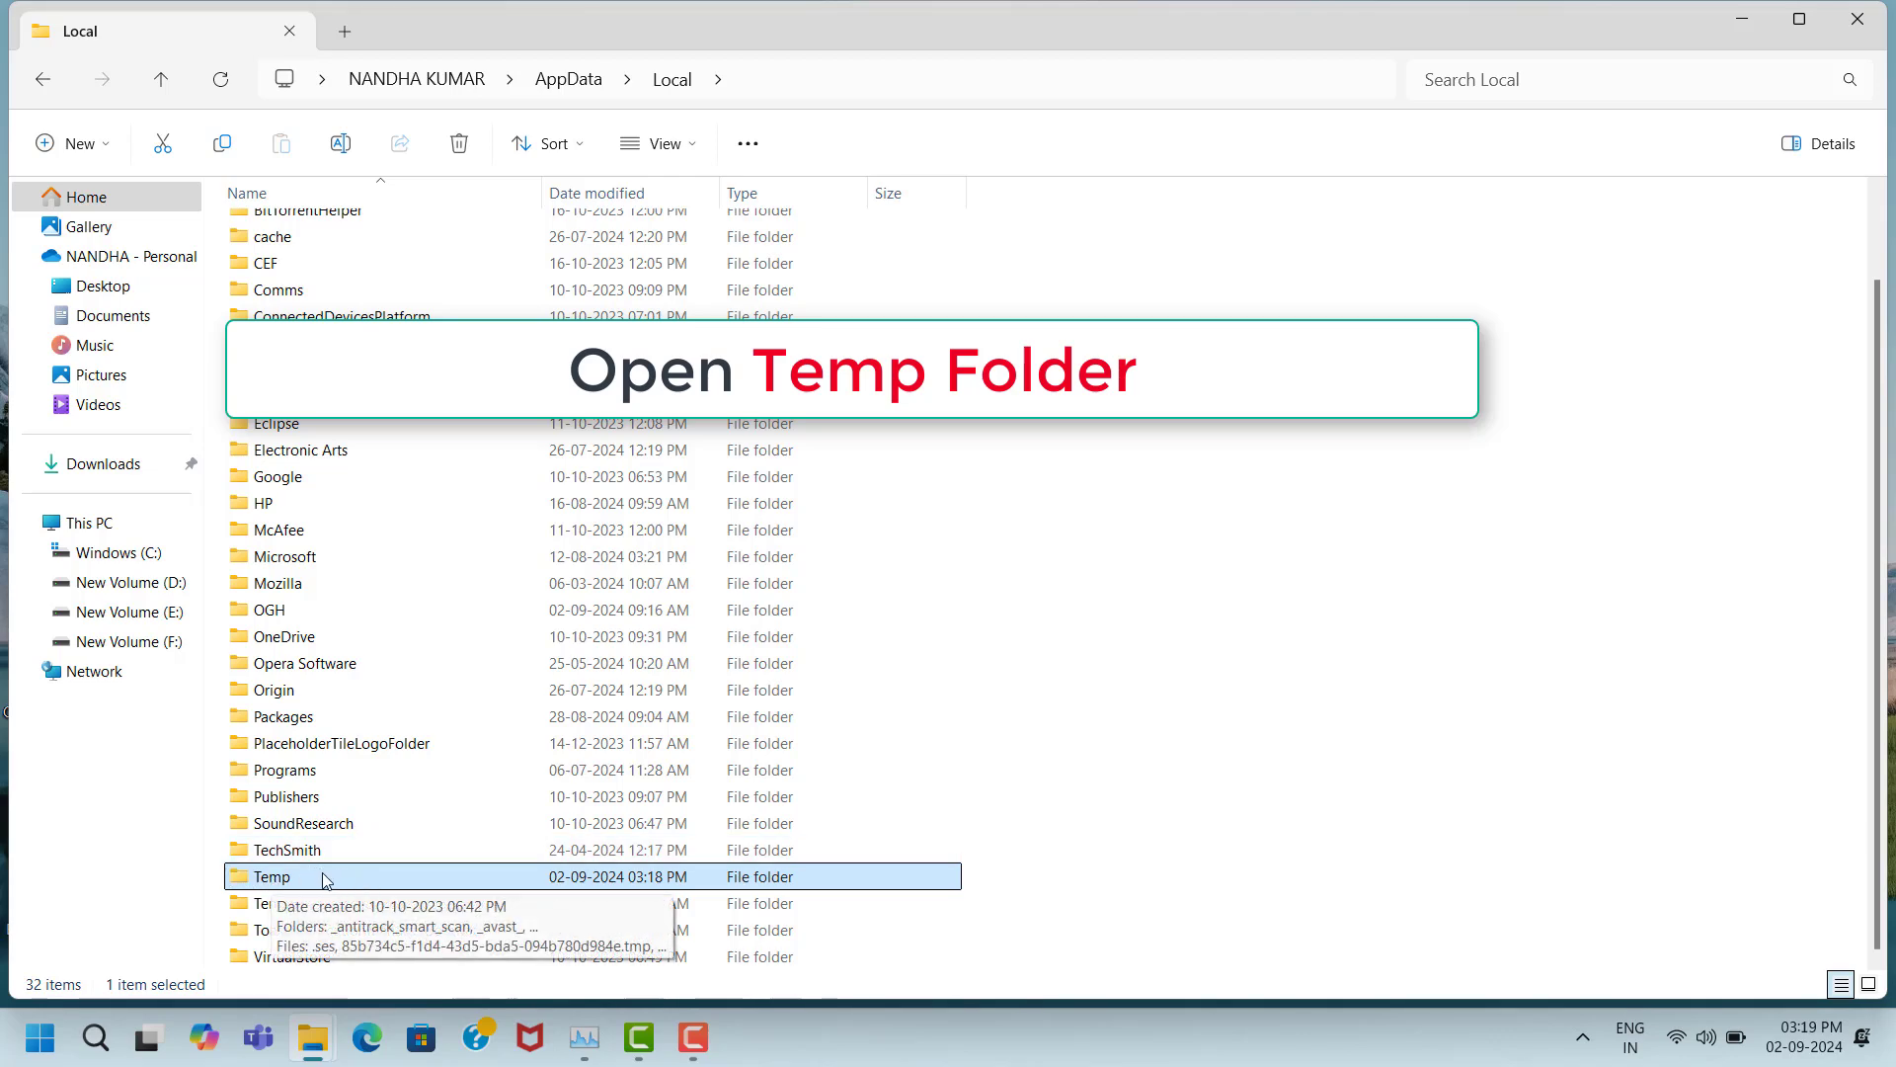
double_click(301, 878)
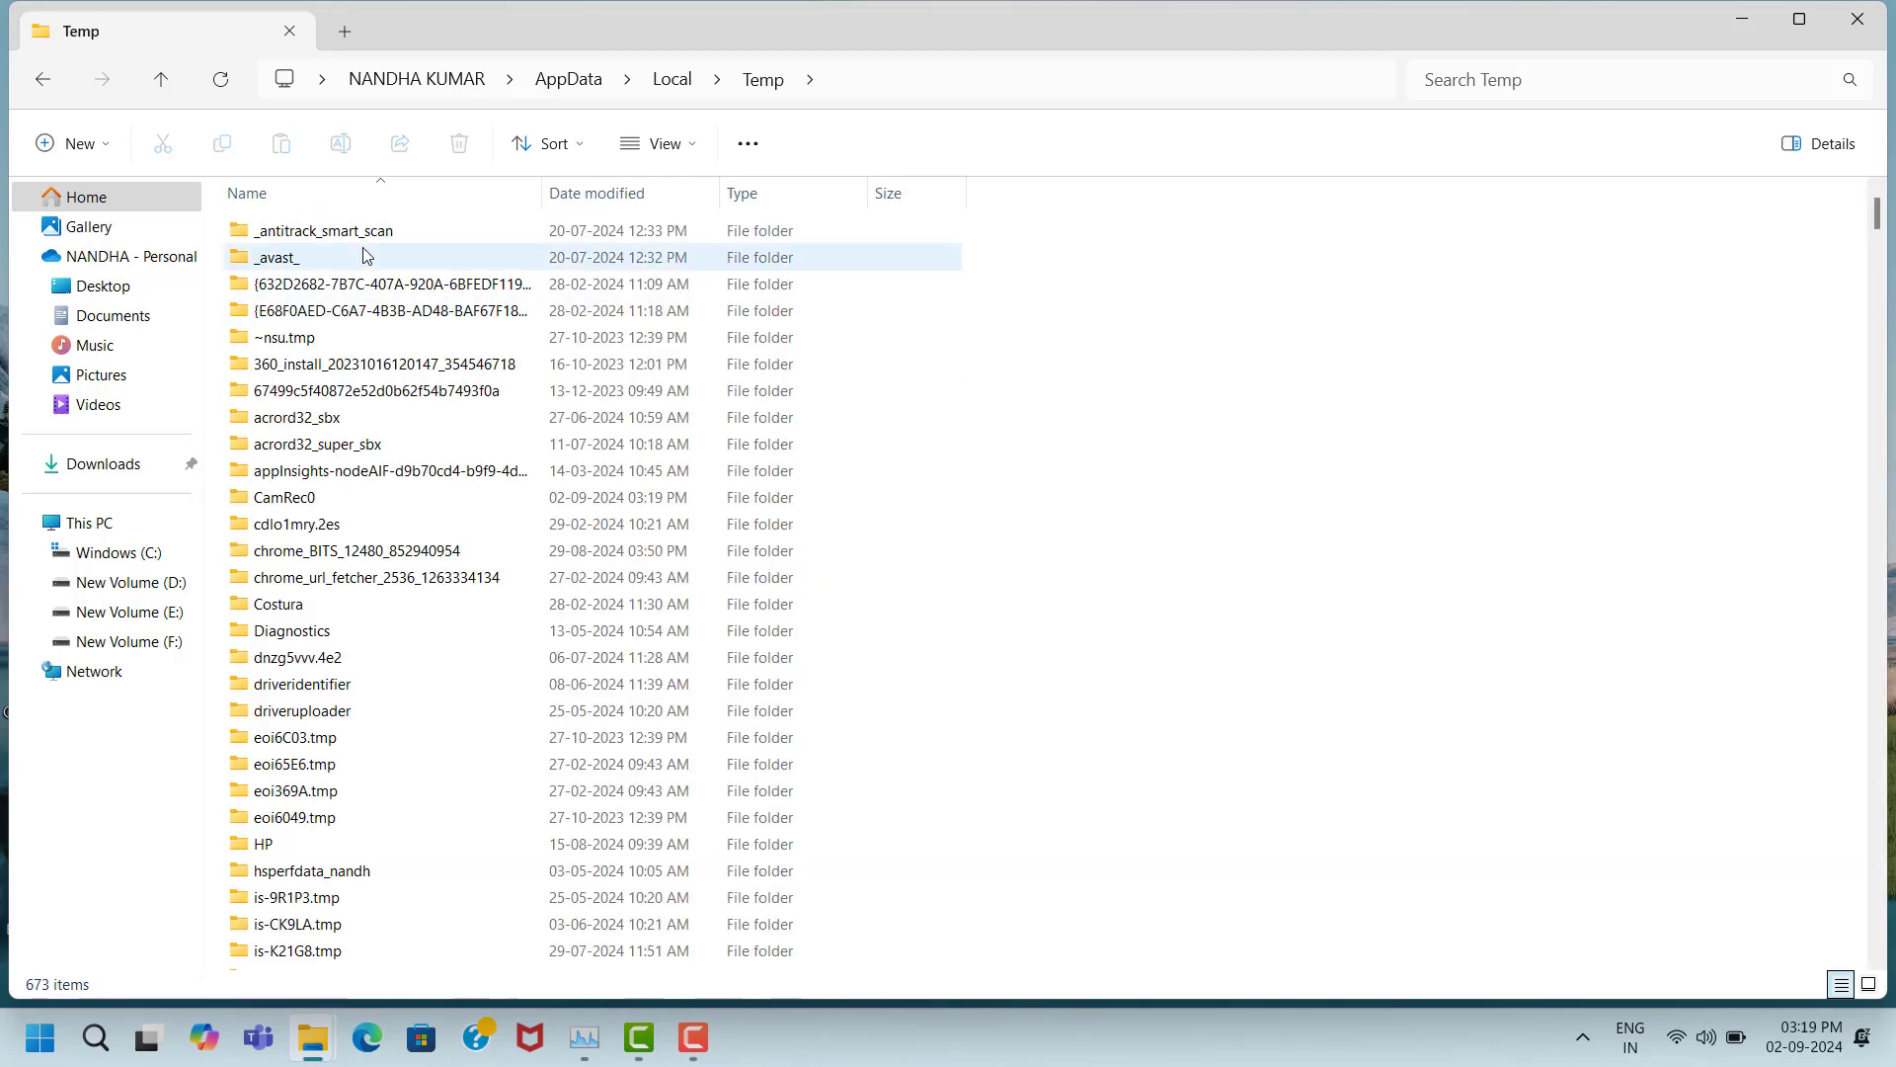
Select all files and folders in the AppData\Local\Temp folder and delete them.
click(371, 235)
key(ctrl+a)
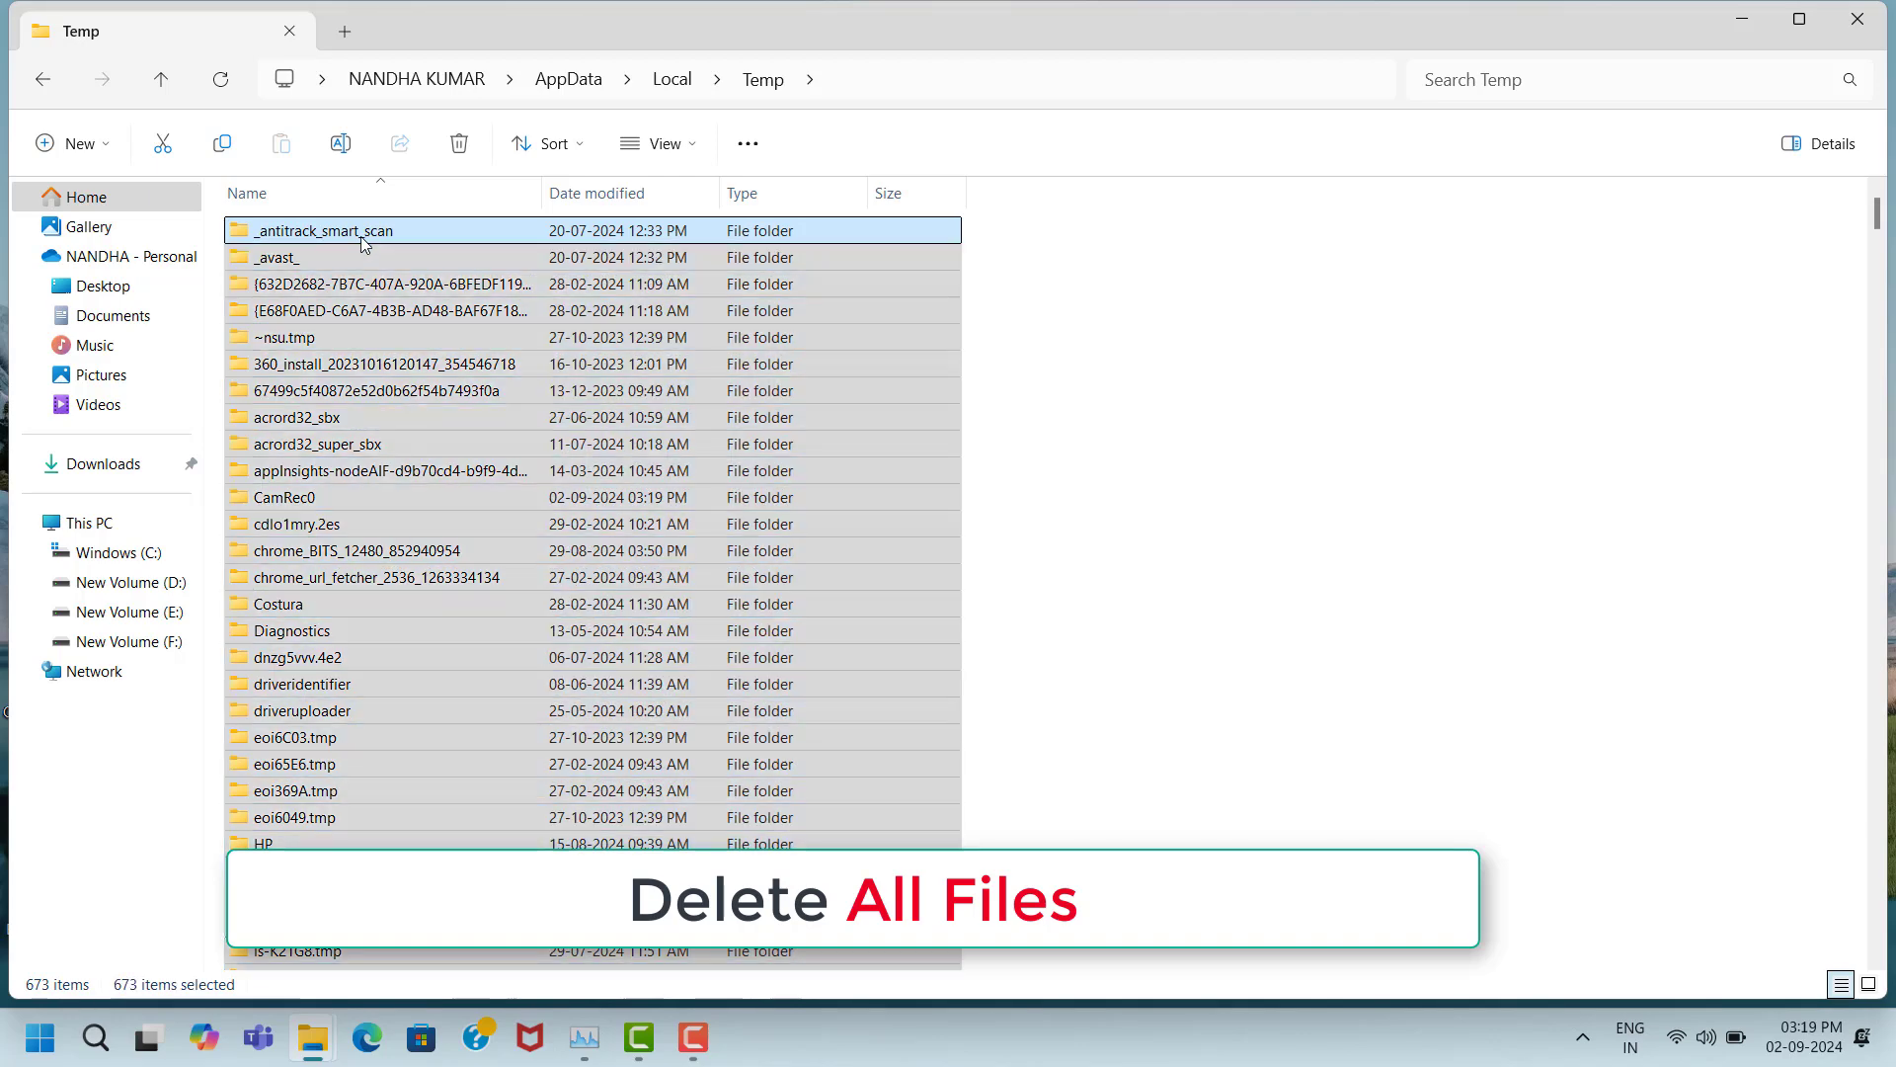
right_click(370, 237)
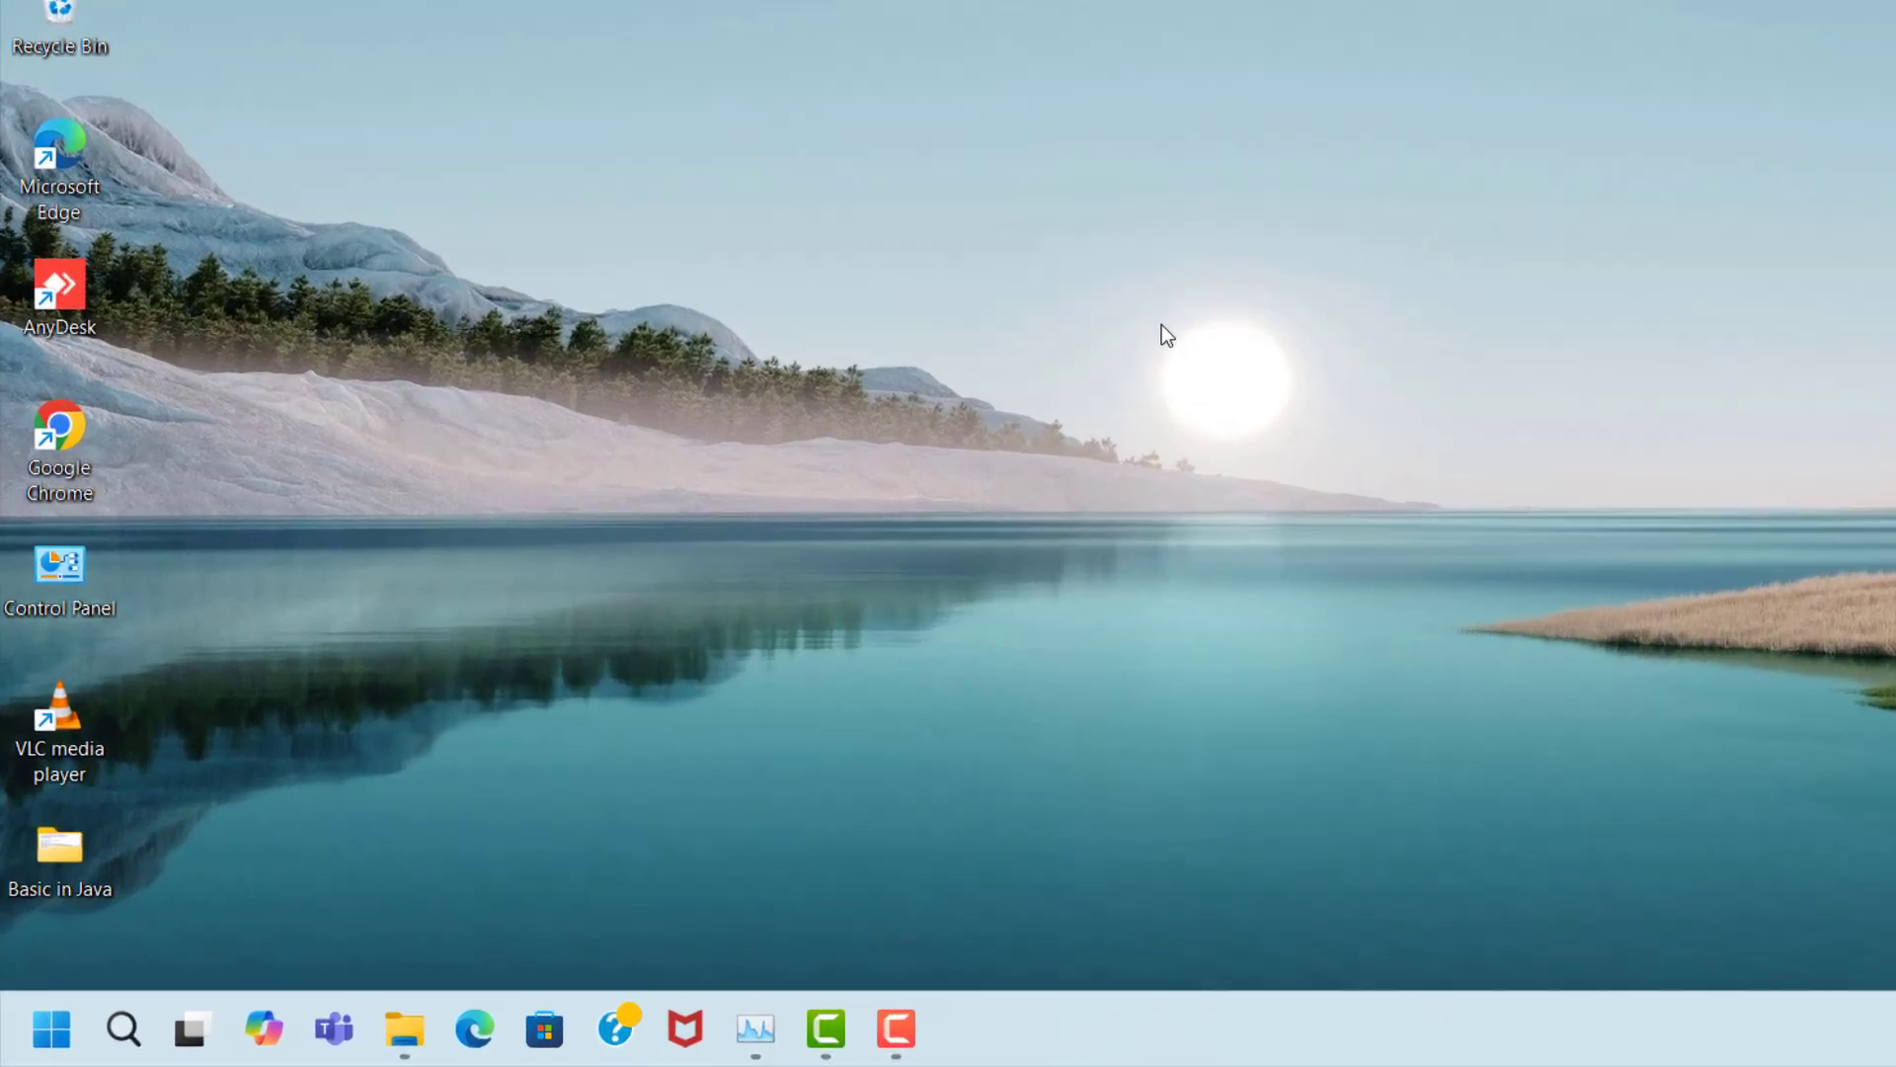
Run temp to open the C:\Windows\Temp folder and delete all files and folders in it.
key(super+r)
text(temp)
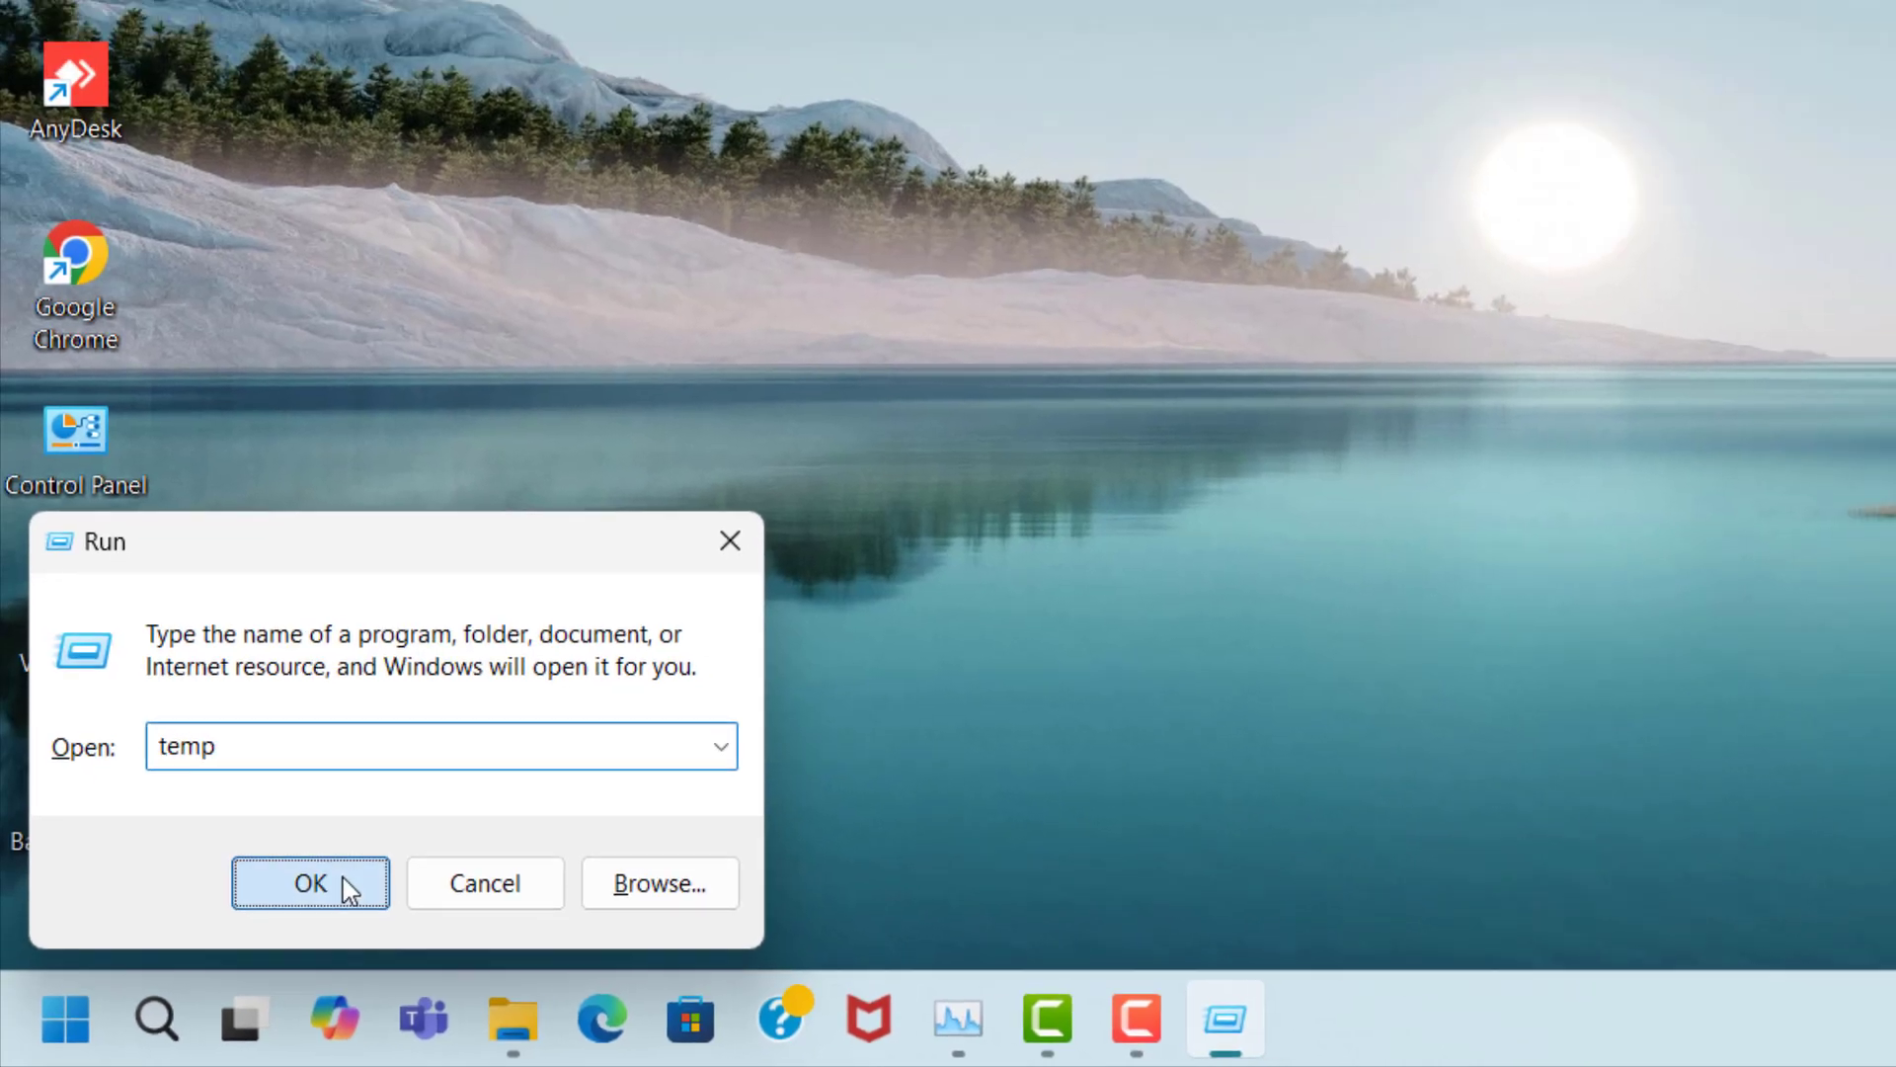
click(297, 874)
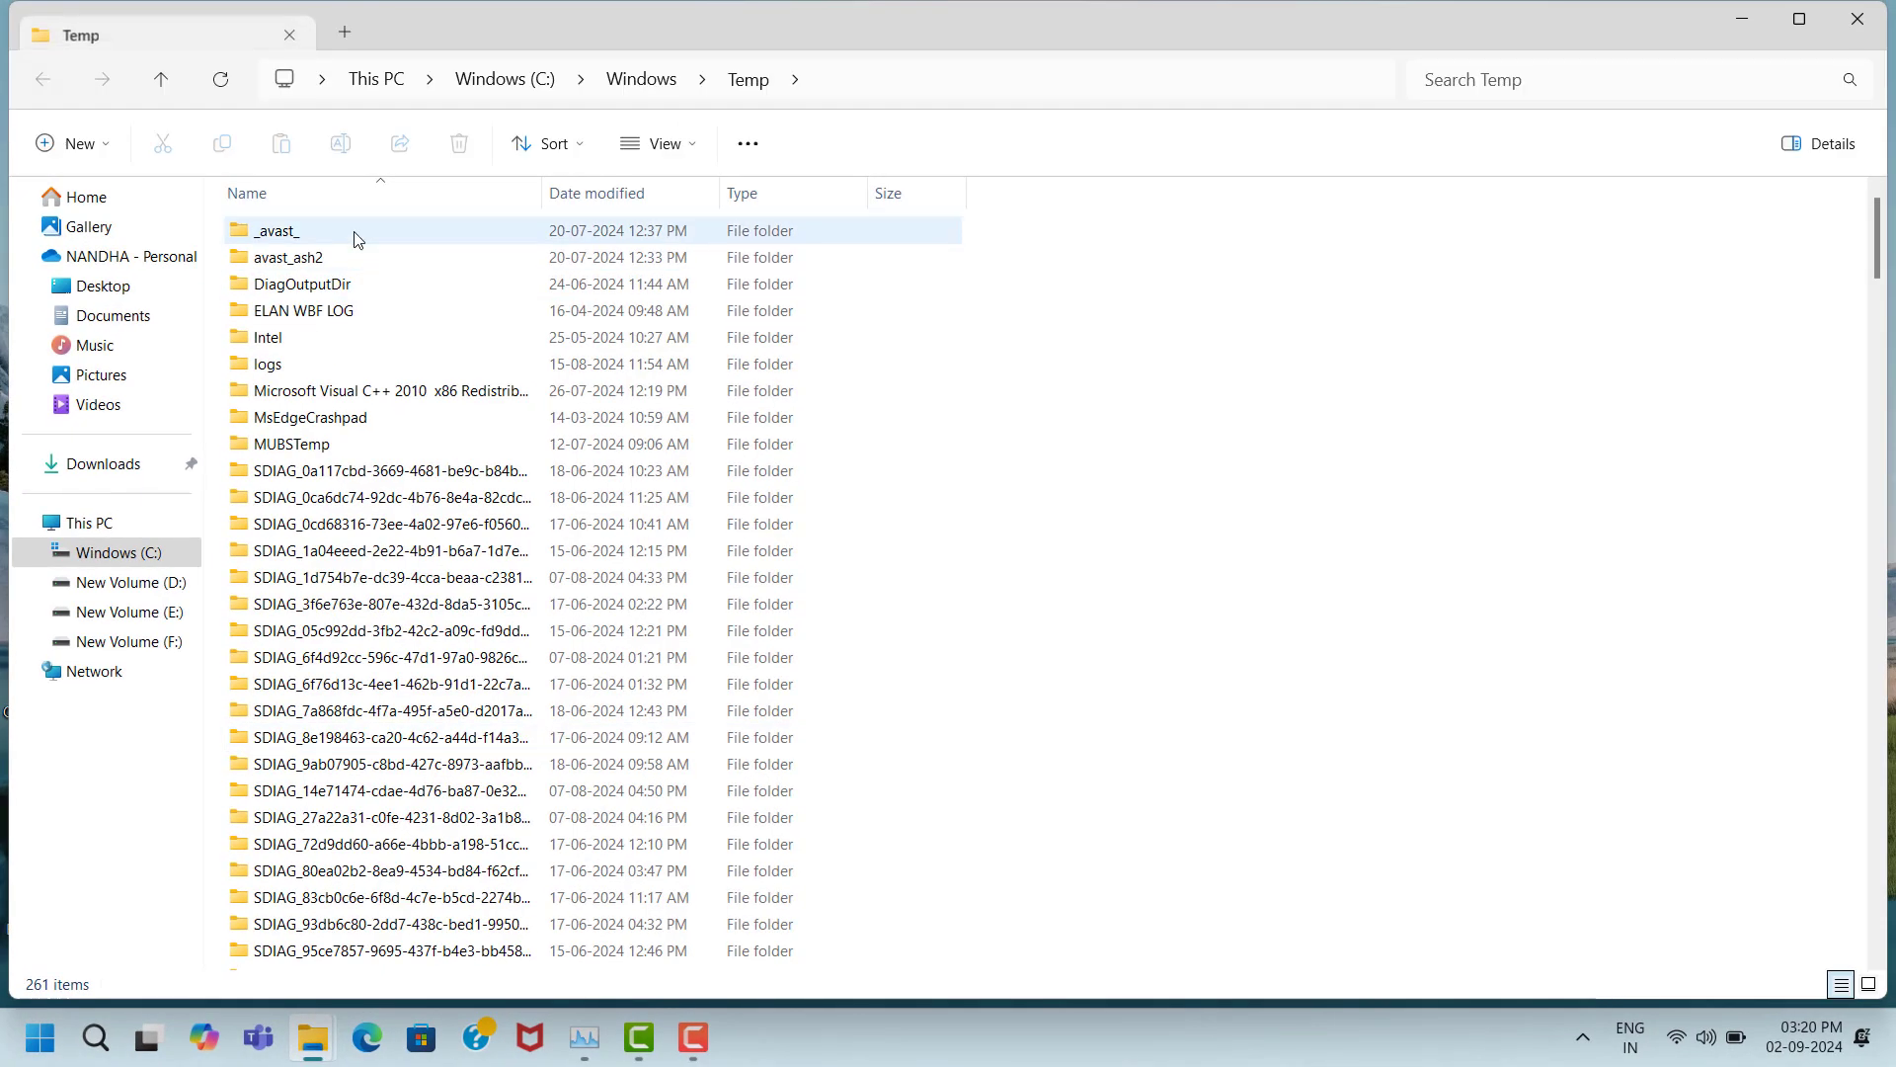
click(352, 231)
key(ctrl+a)
right_click(353, 231)
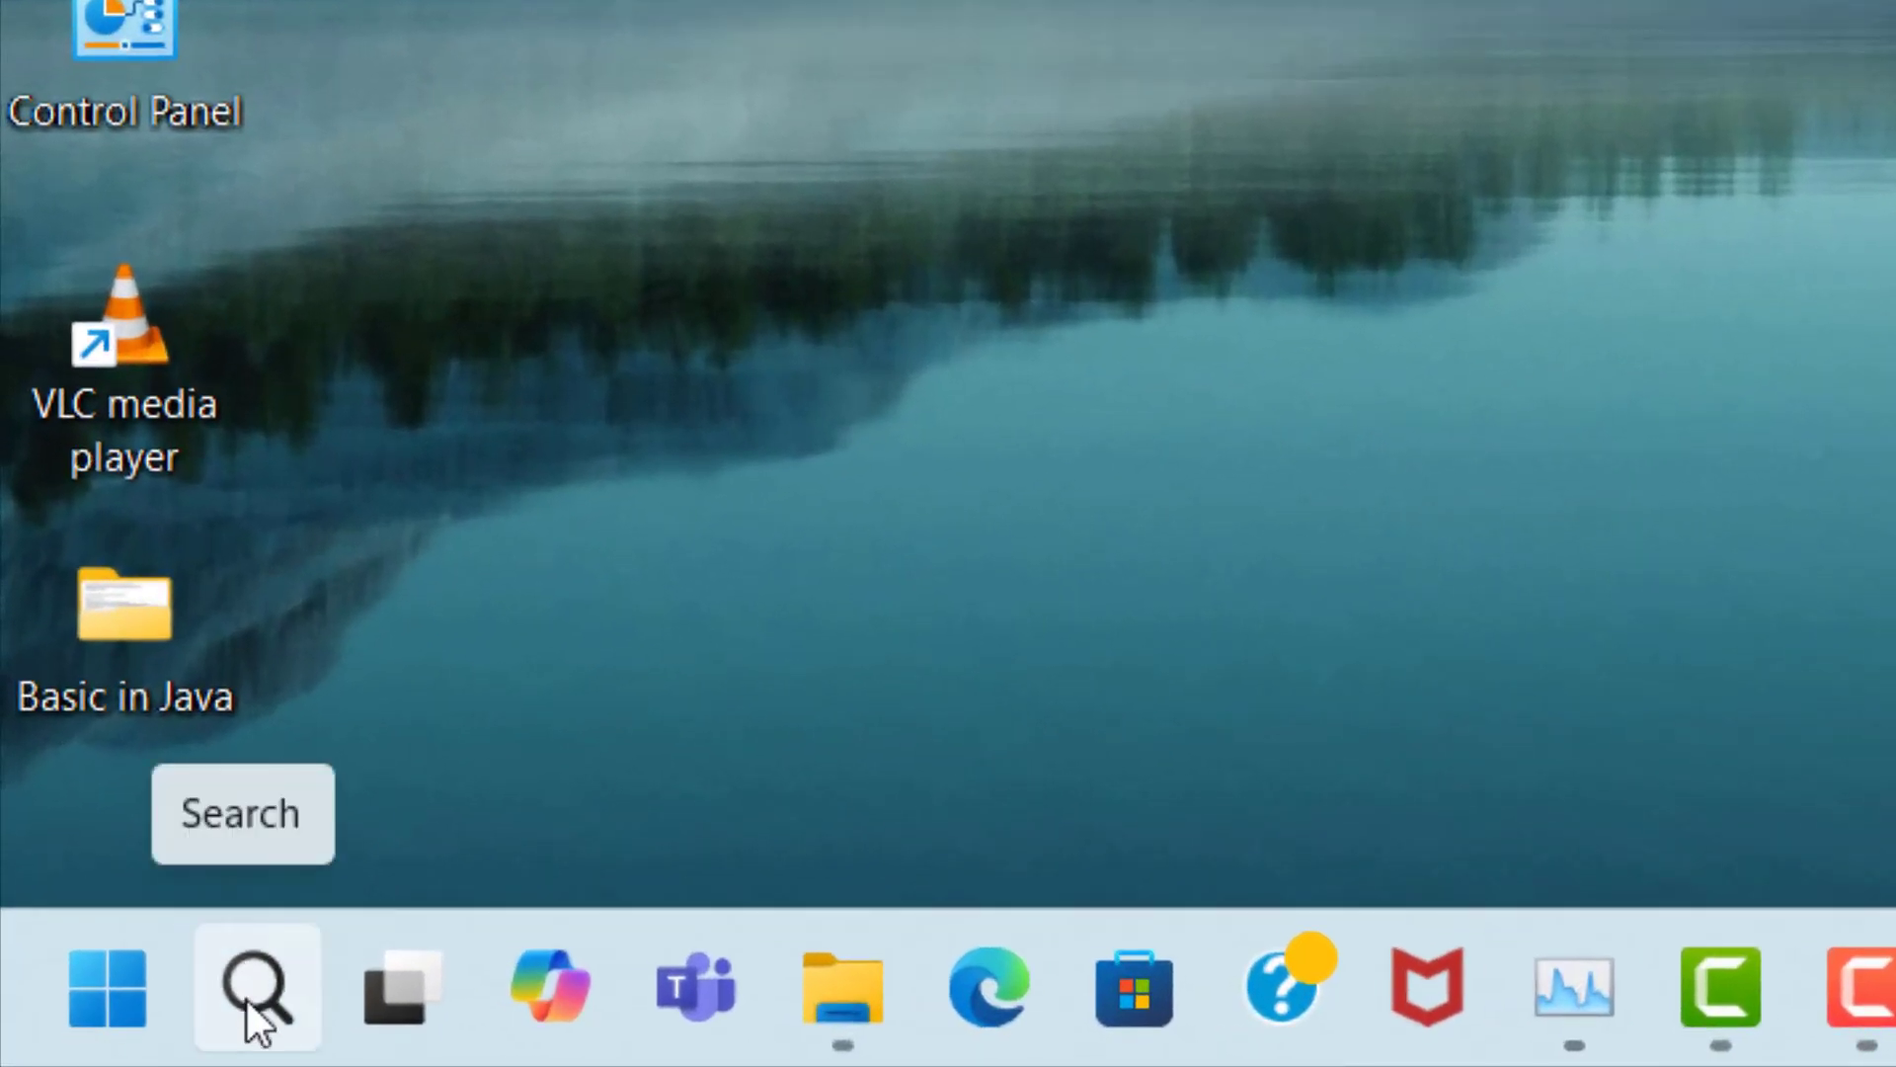
Open the Windows Update settings and check for updates.
click(247, 996)
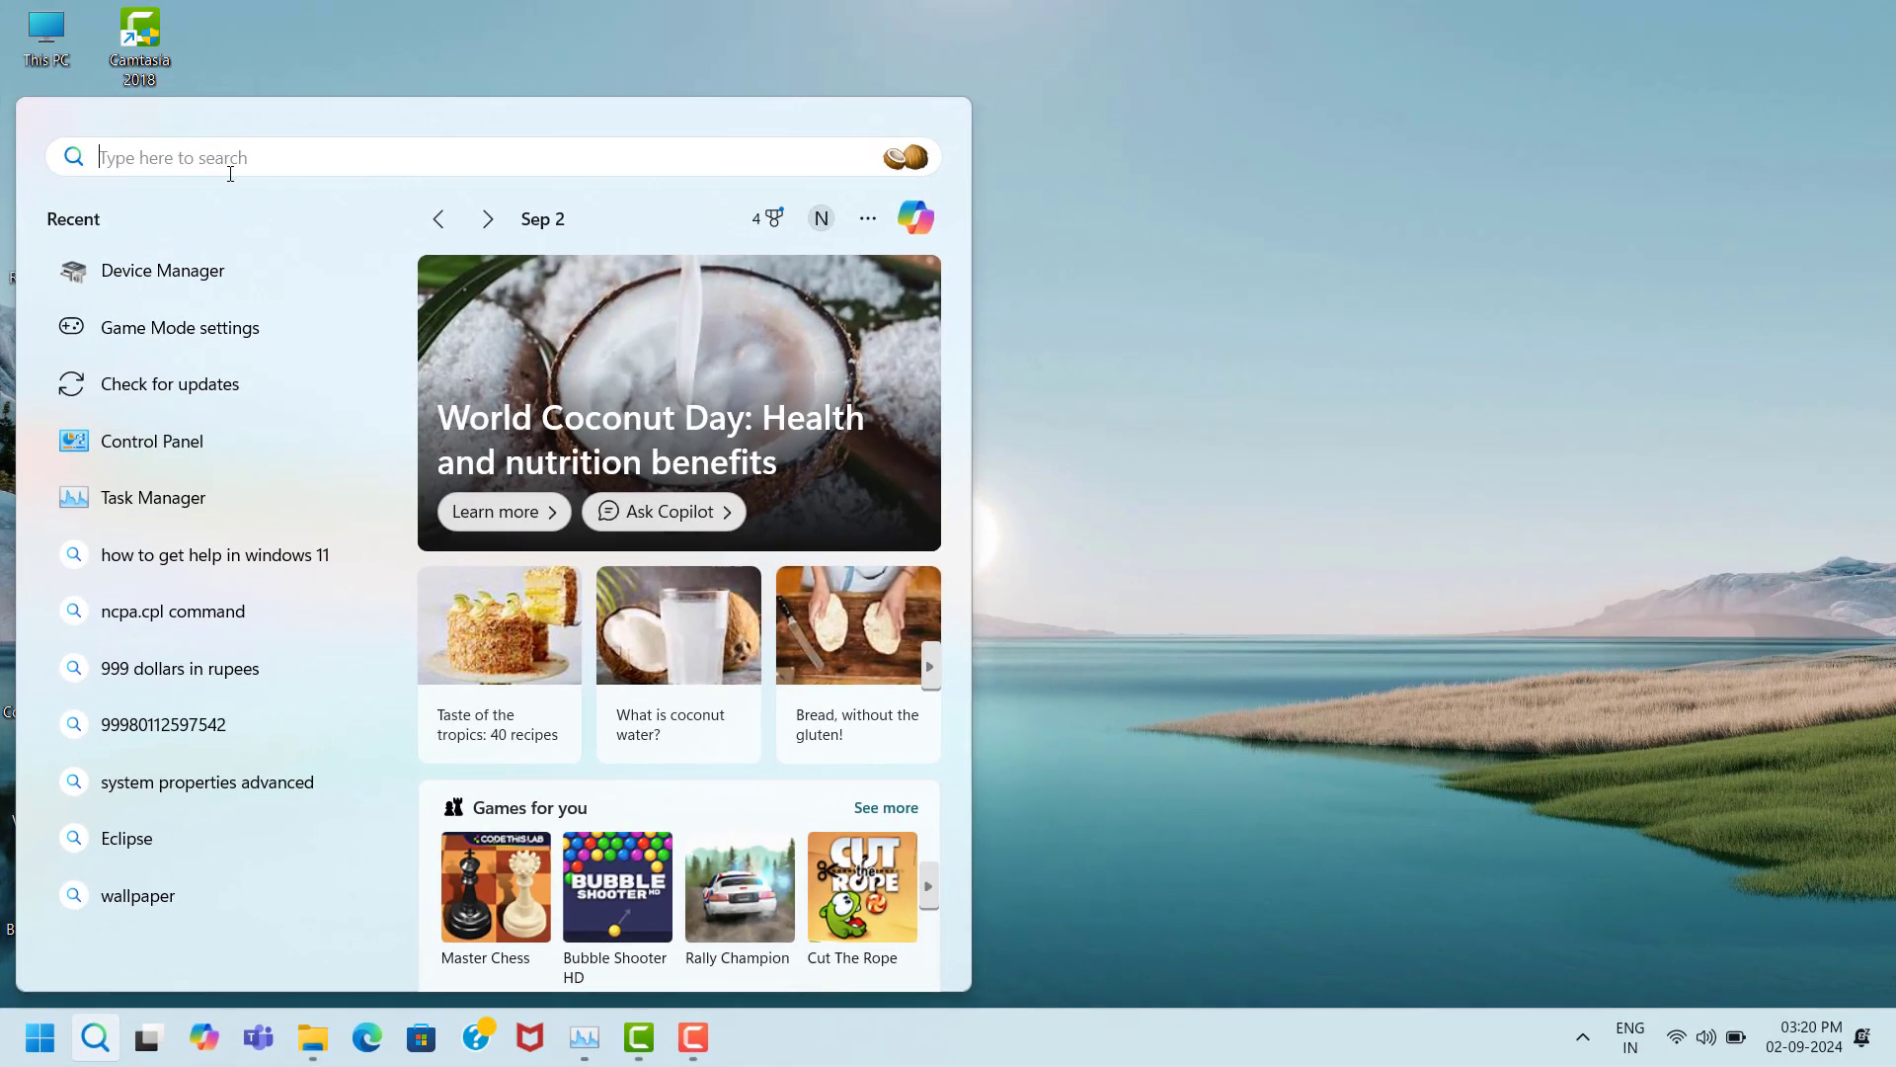
text(che)
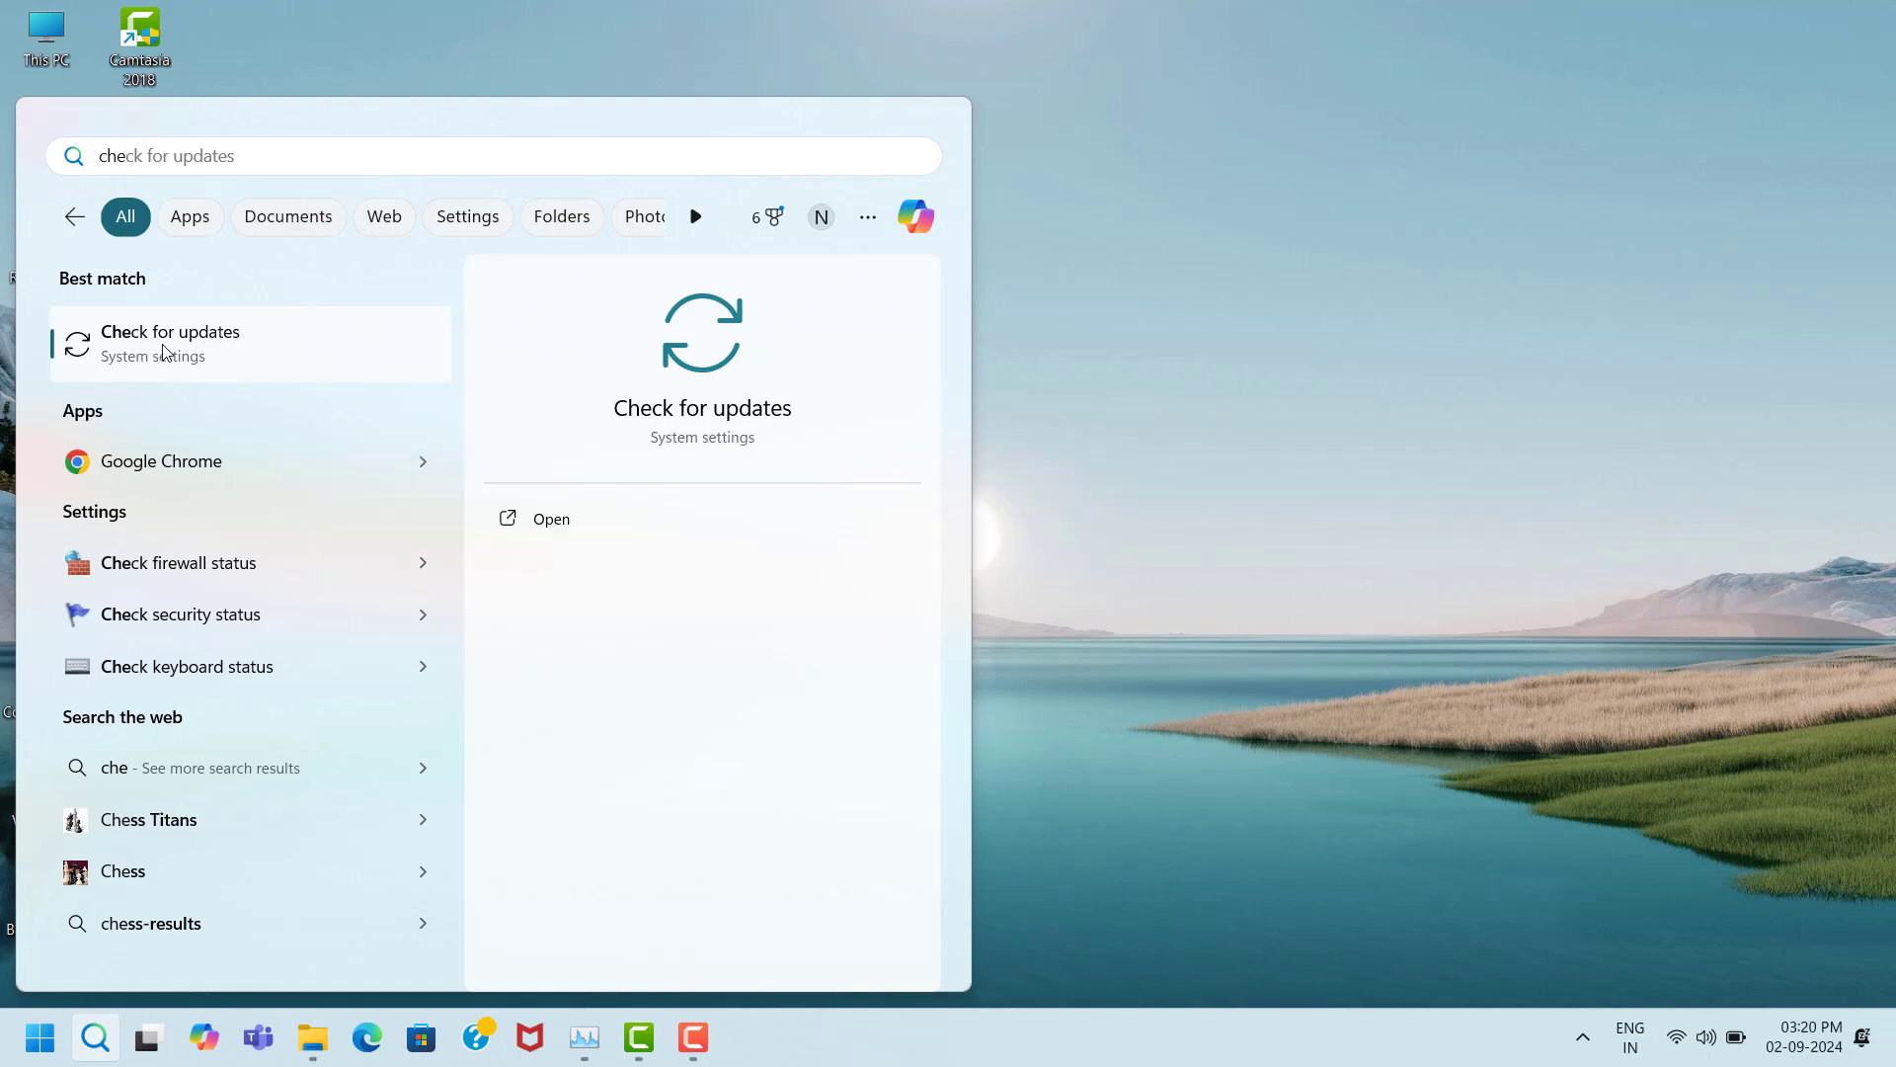
click(203, 357)
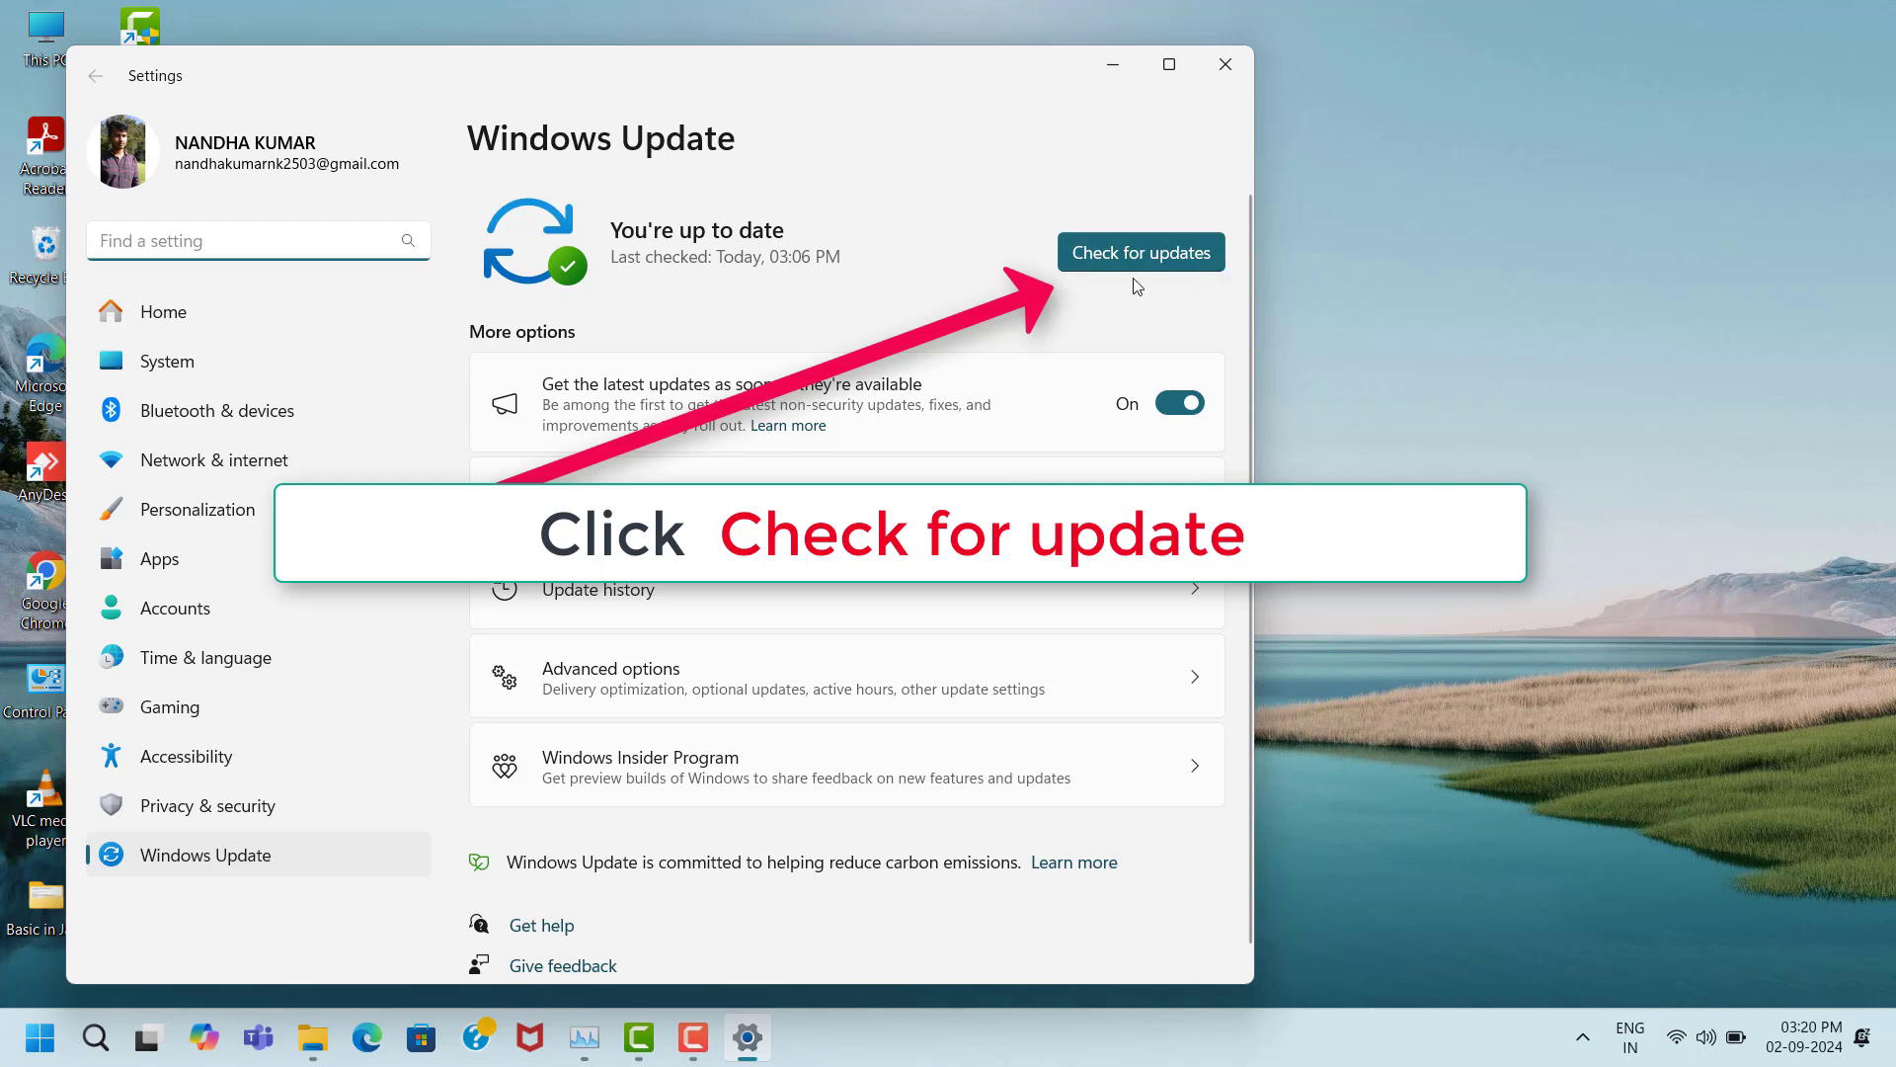
click(1160, 257)
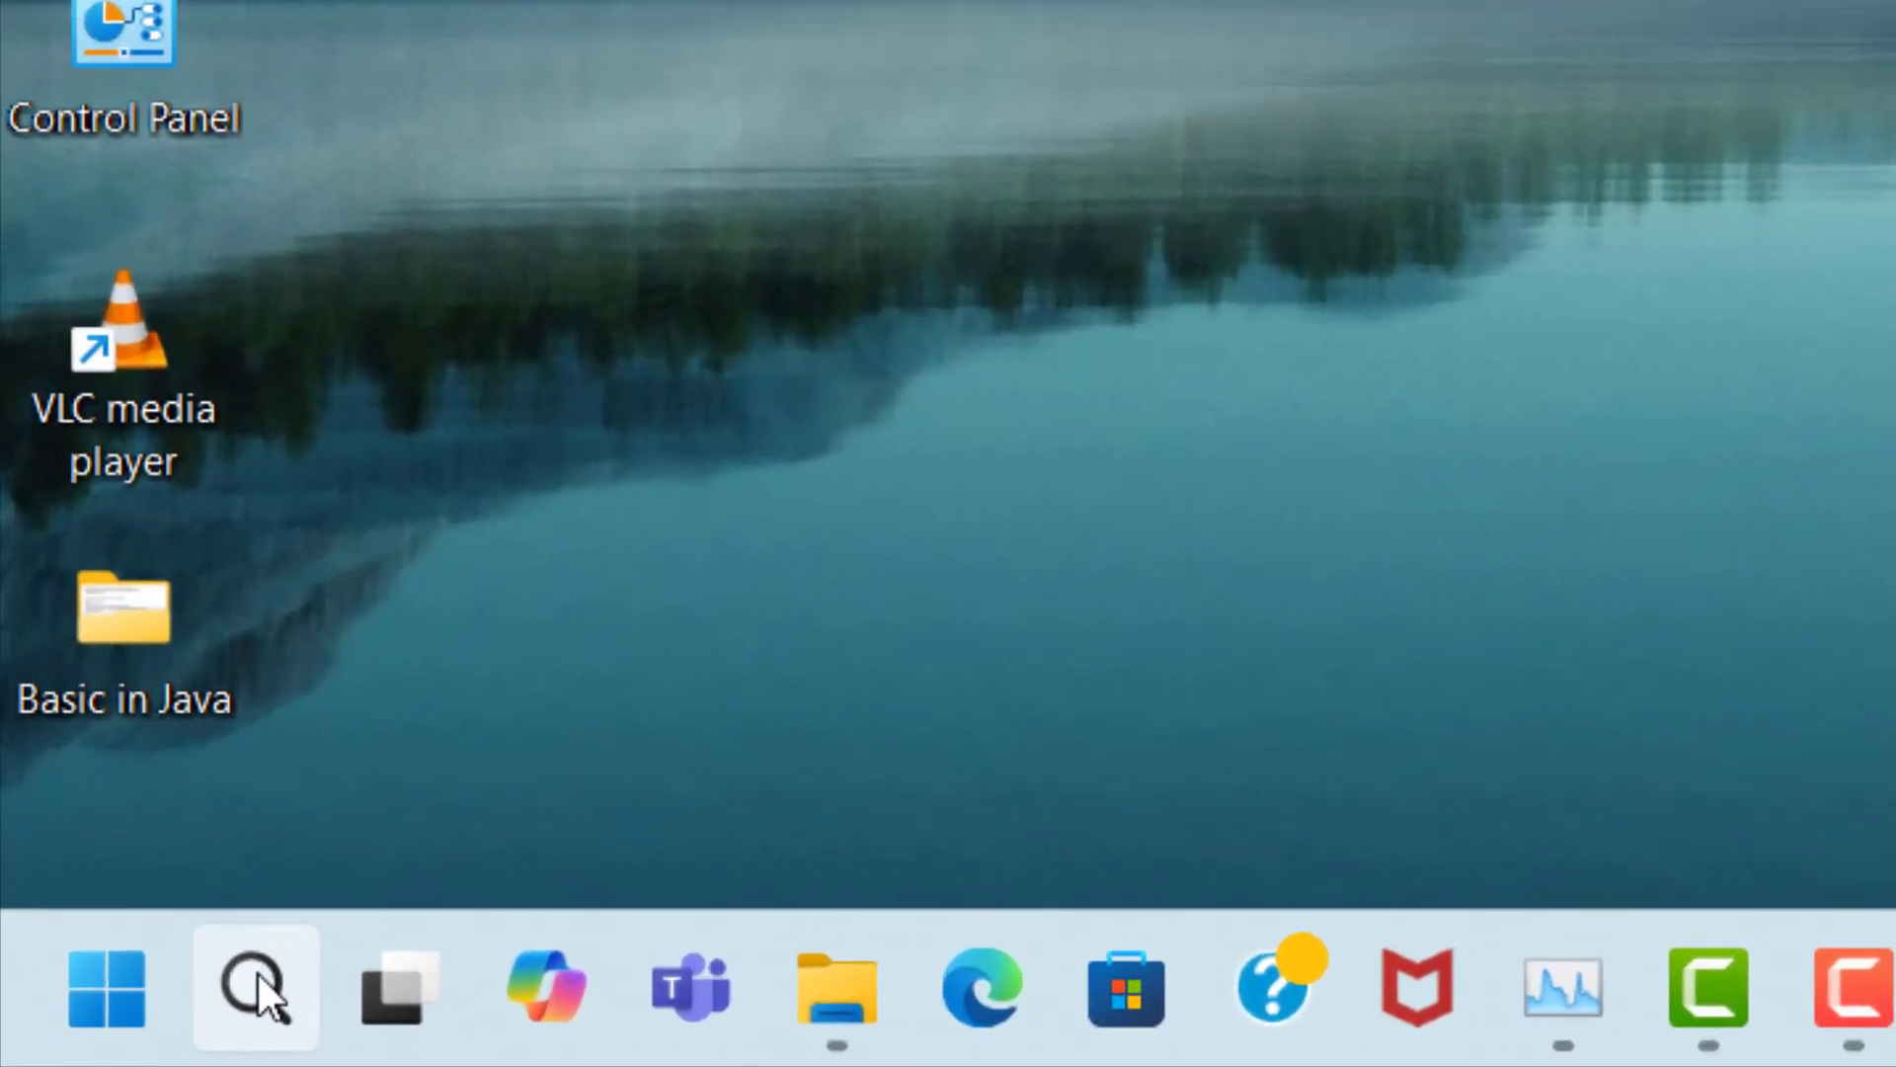
Find the Game Mode settings through Windows search and turn Game Mode on.
click(258, 975)
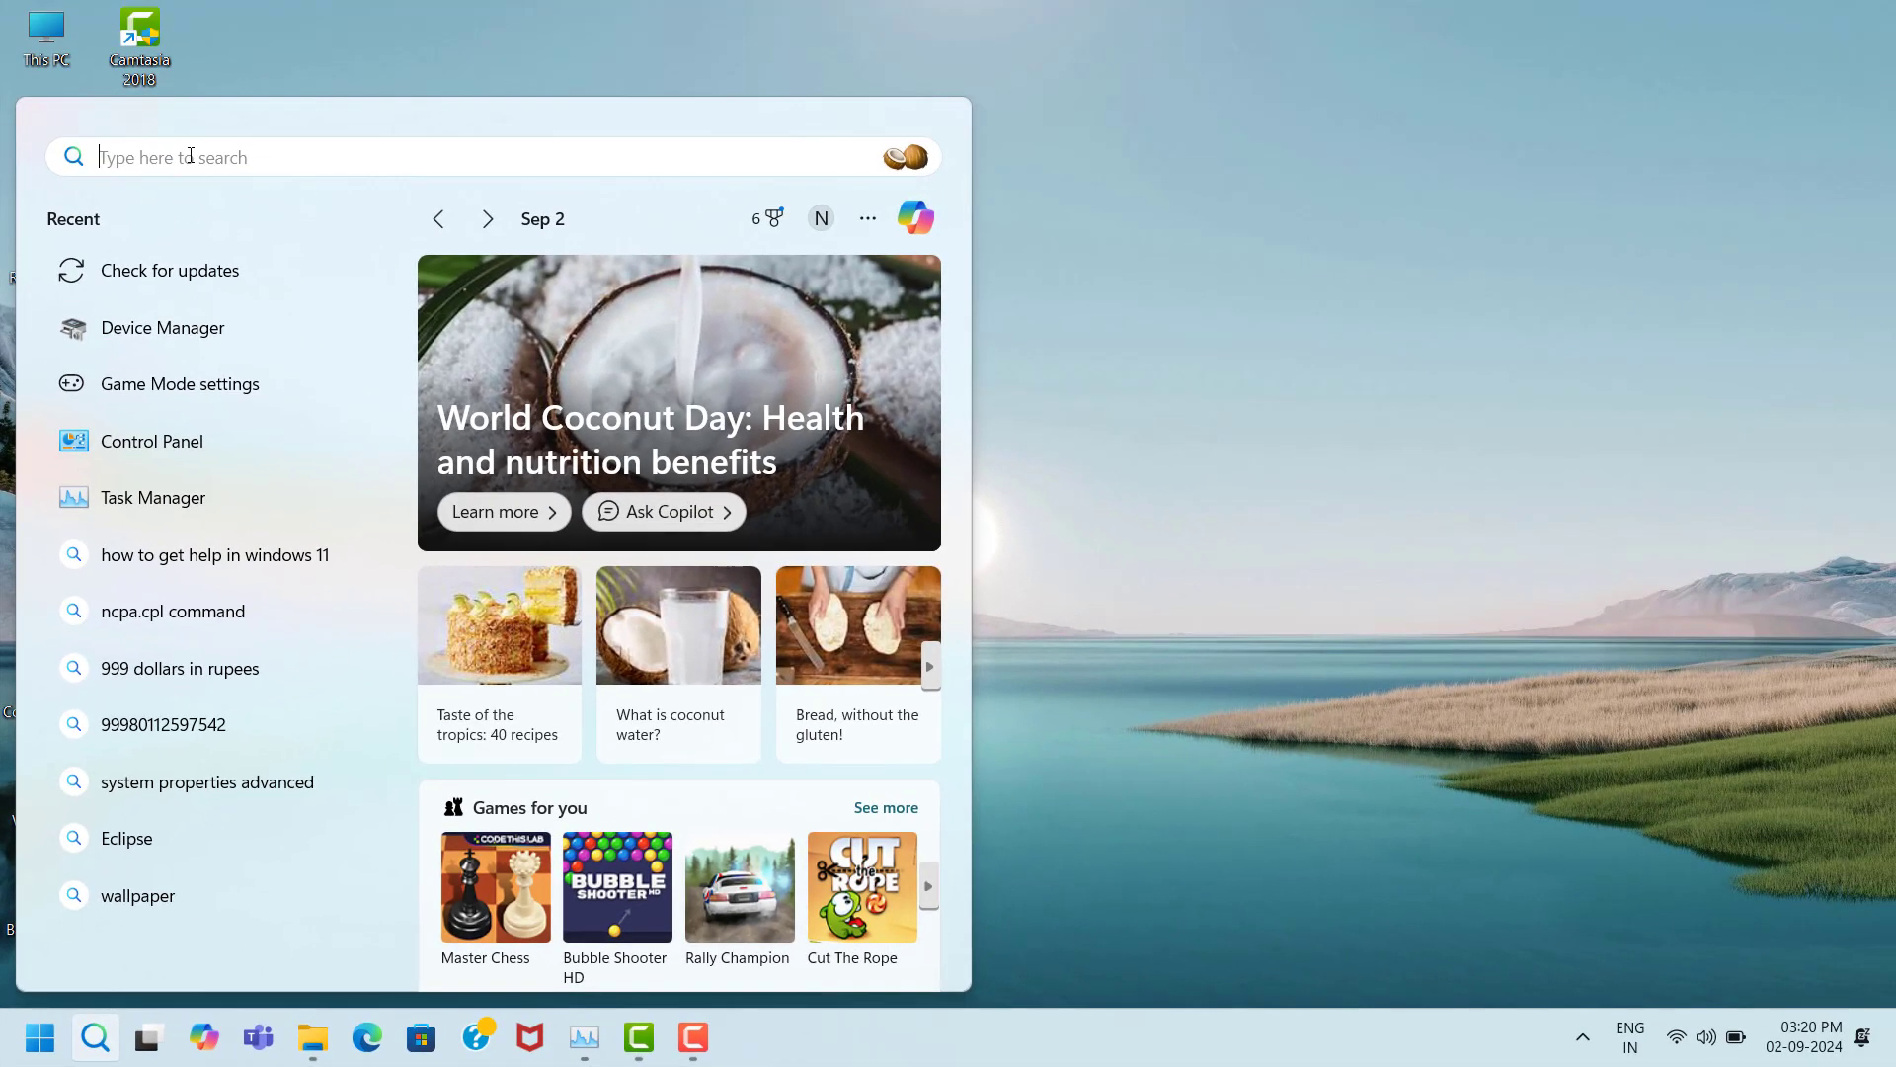
text(game )
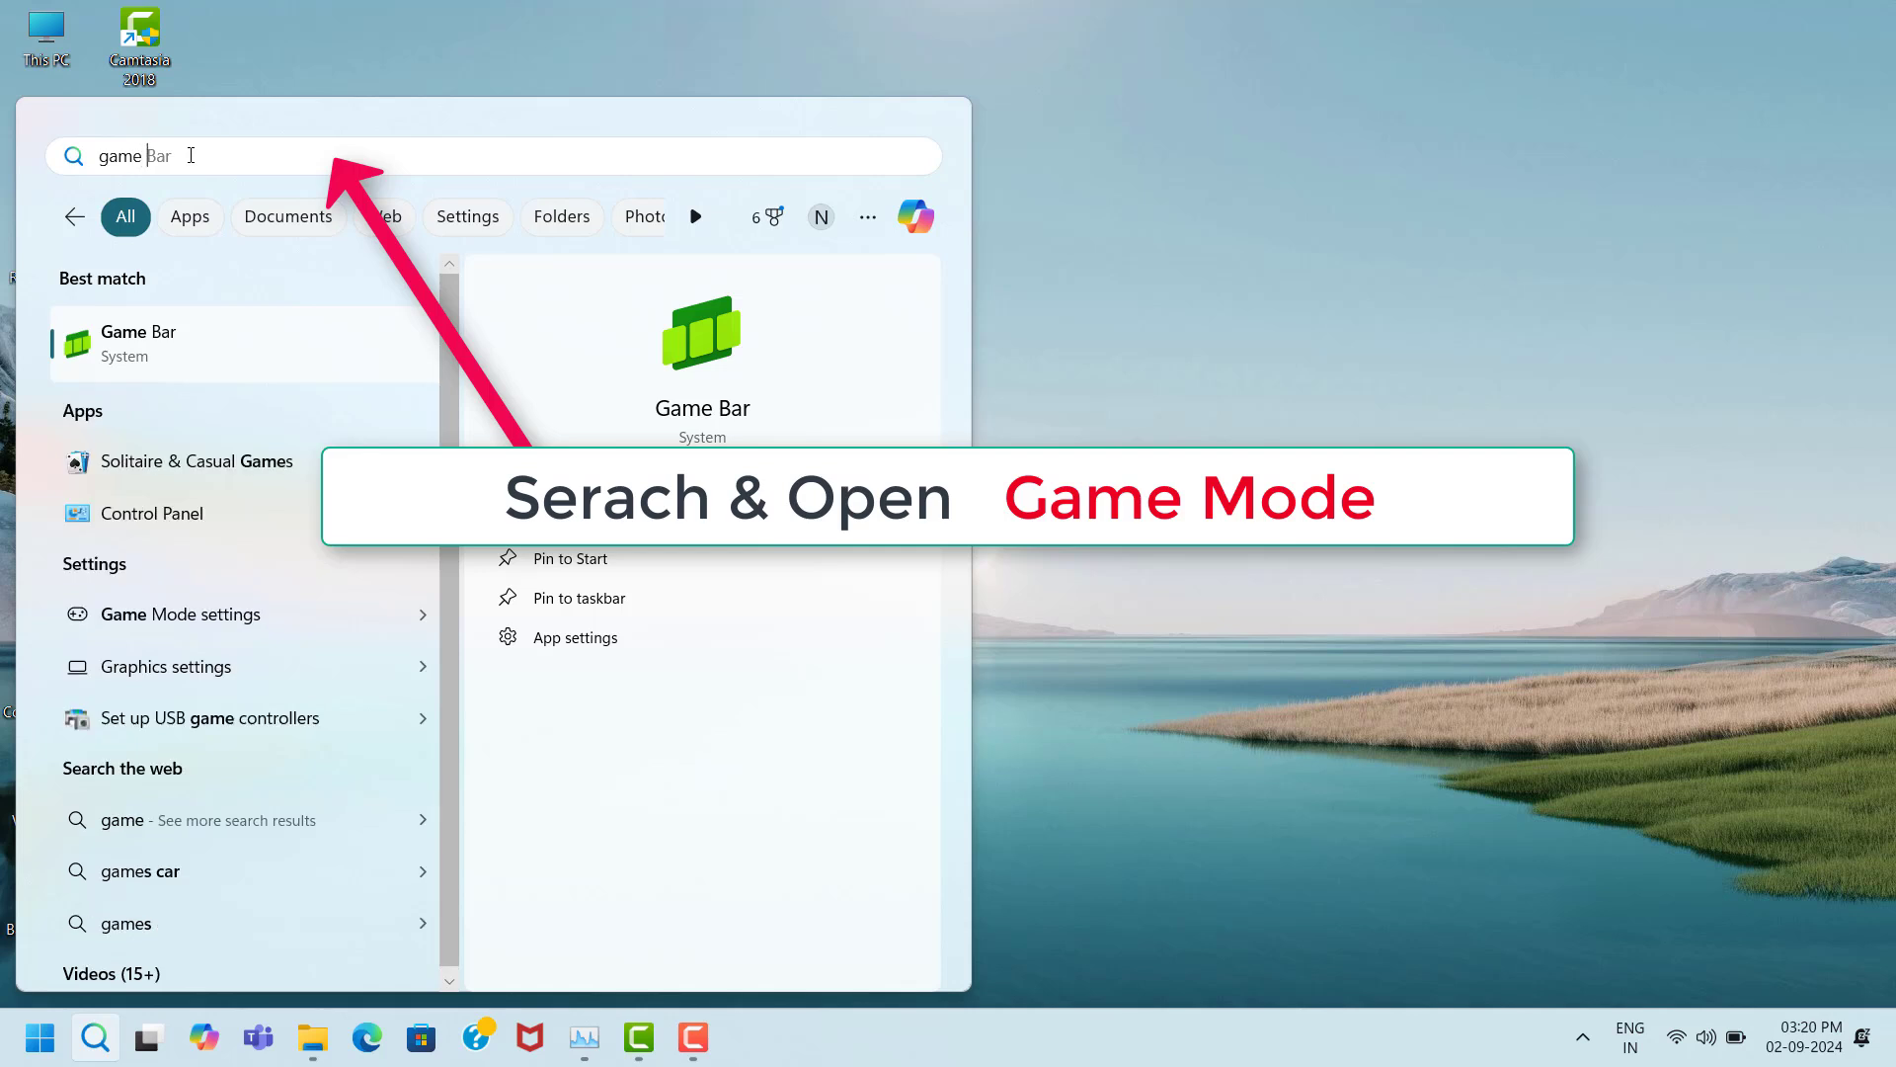
text(m)
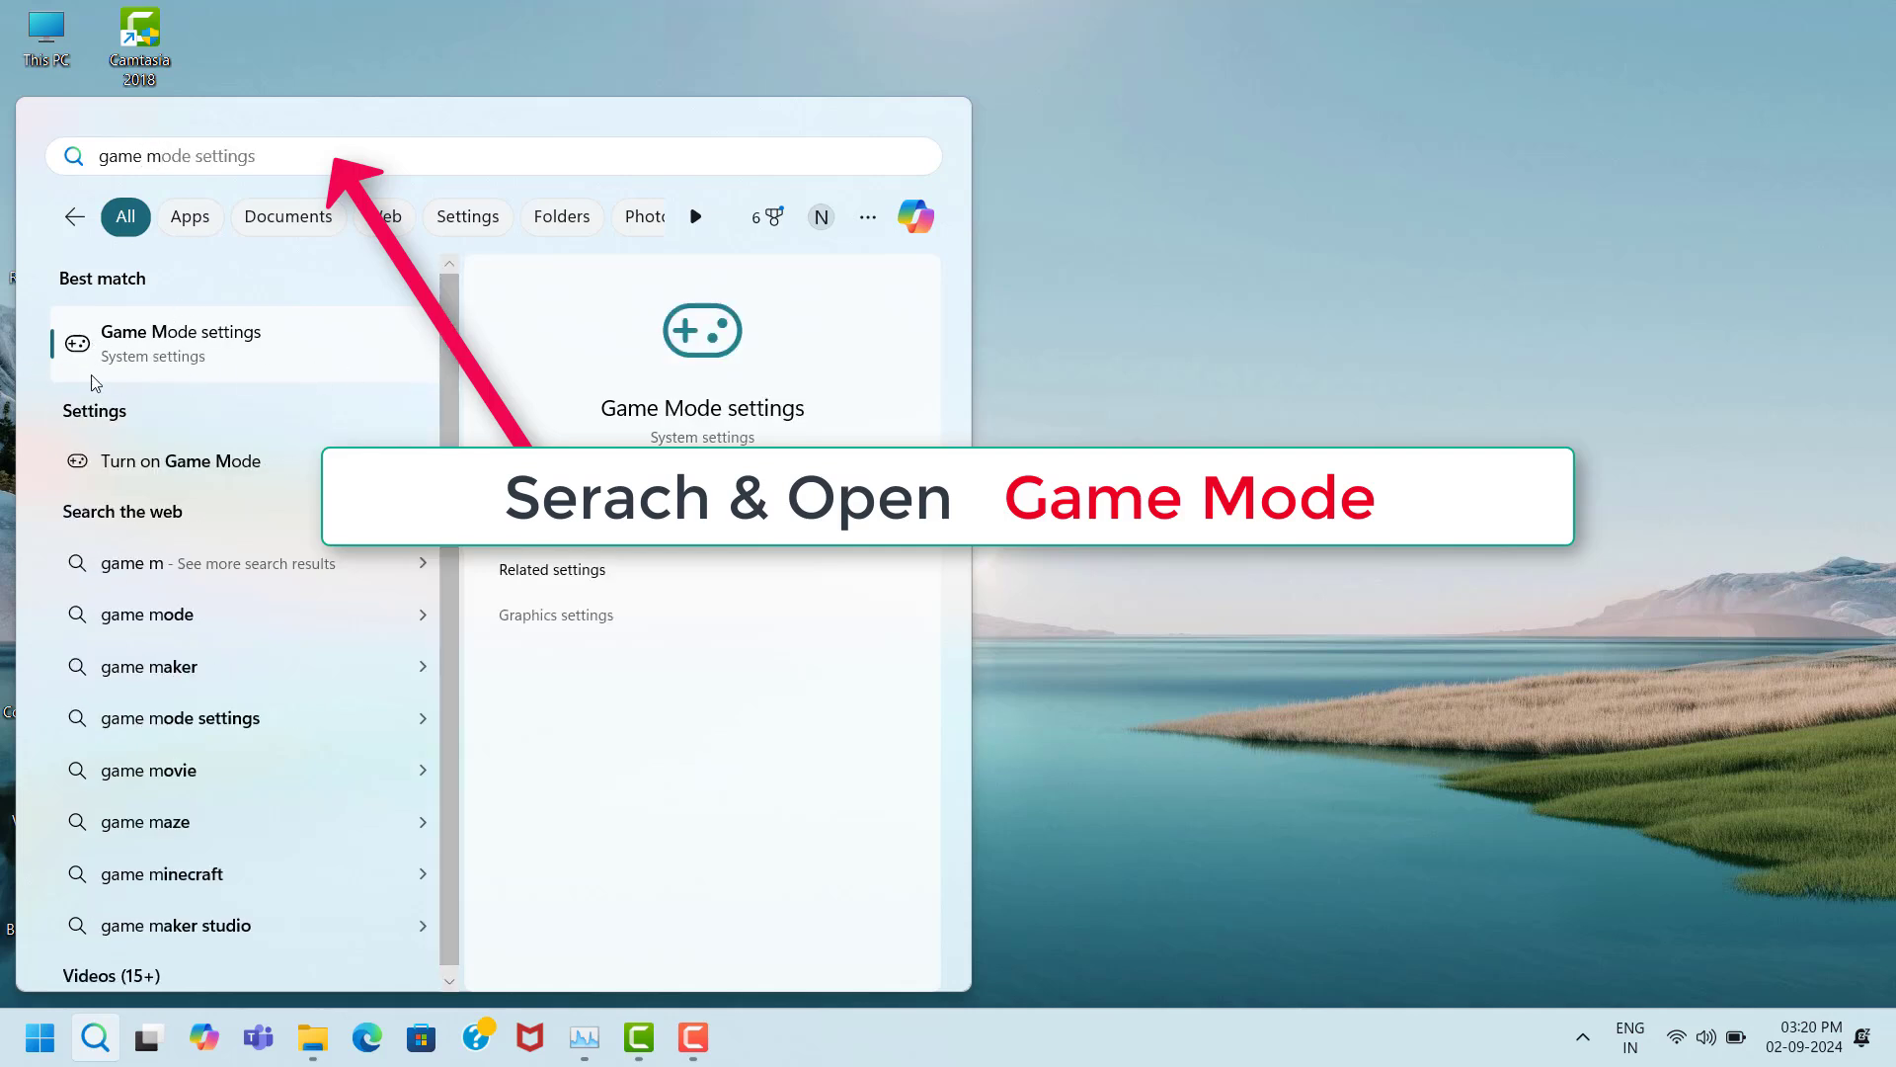
click(261, 360)
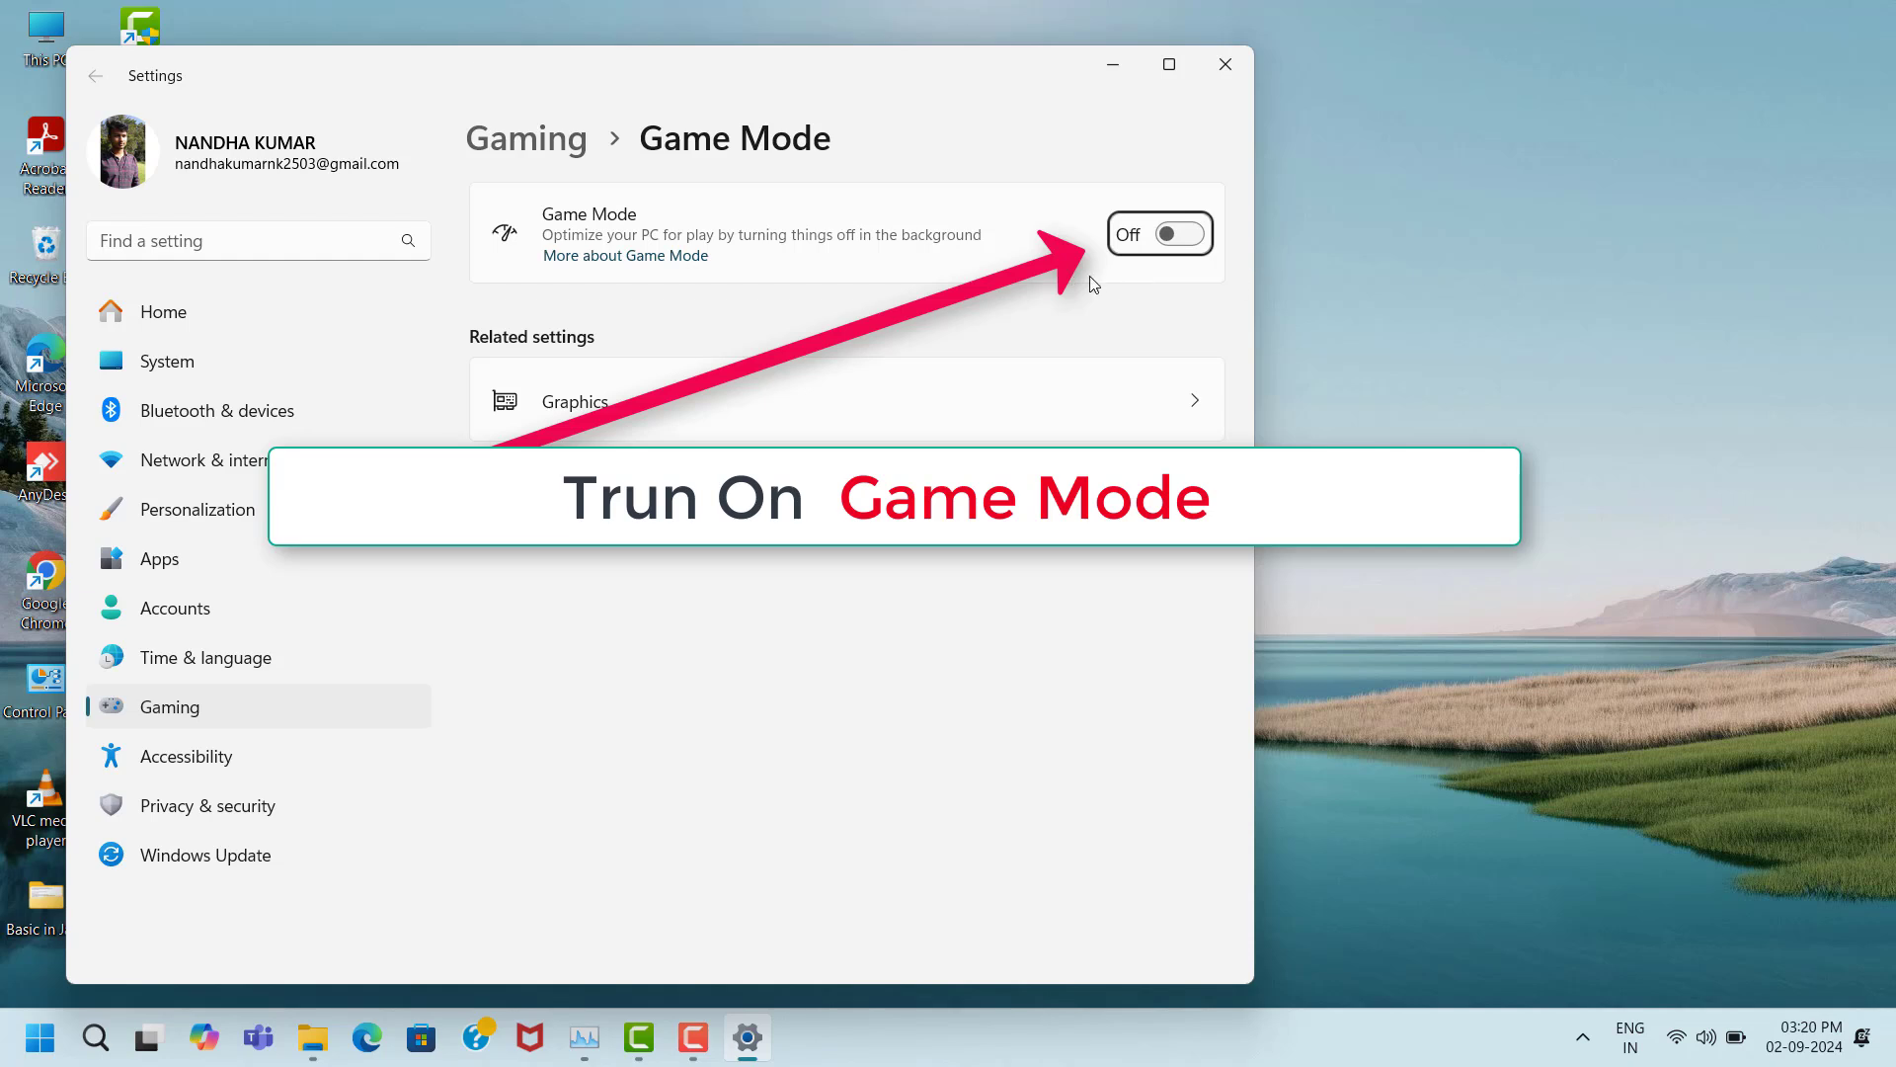
click(1183, 235)
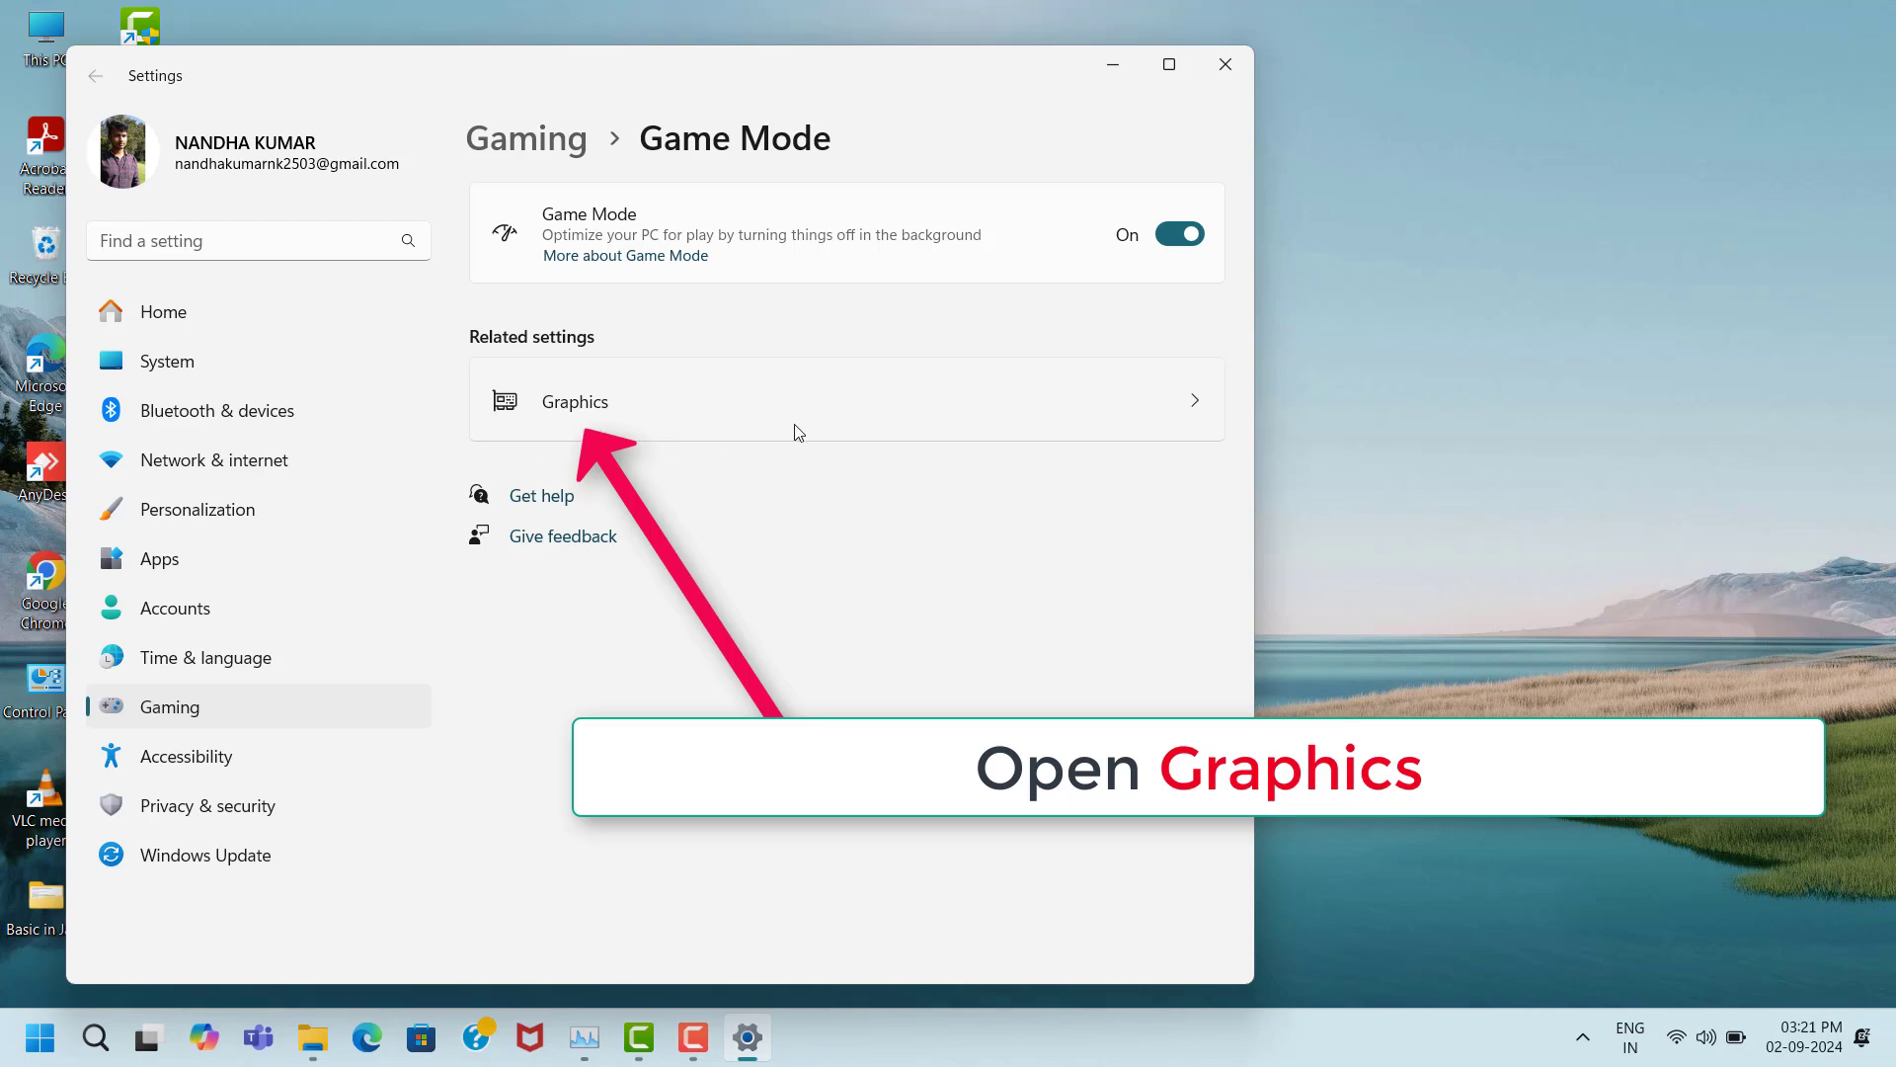
Turn on optimizations for windowed games in the default graphics settings.
click(756, 413)
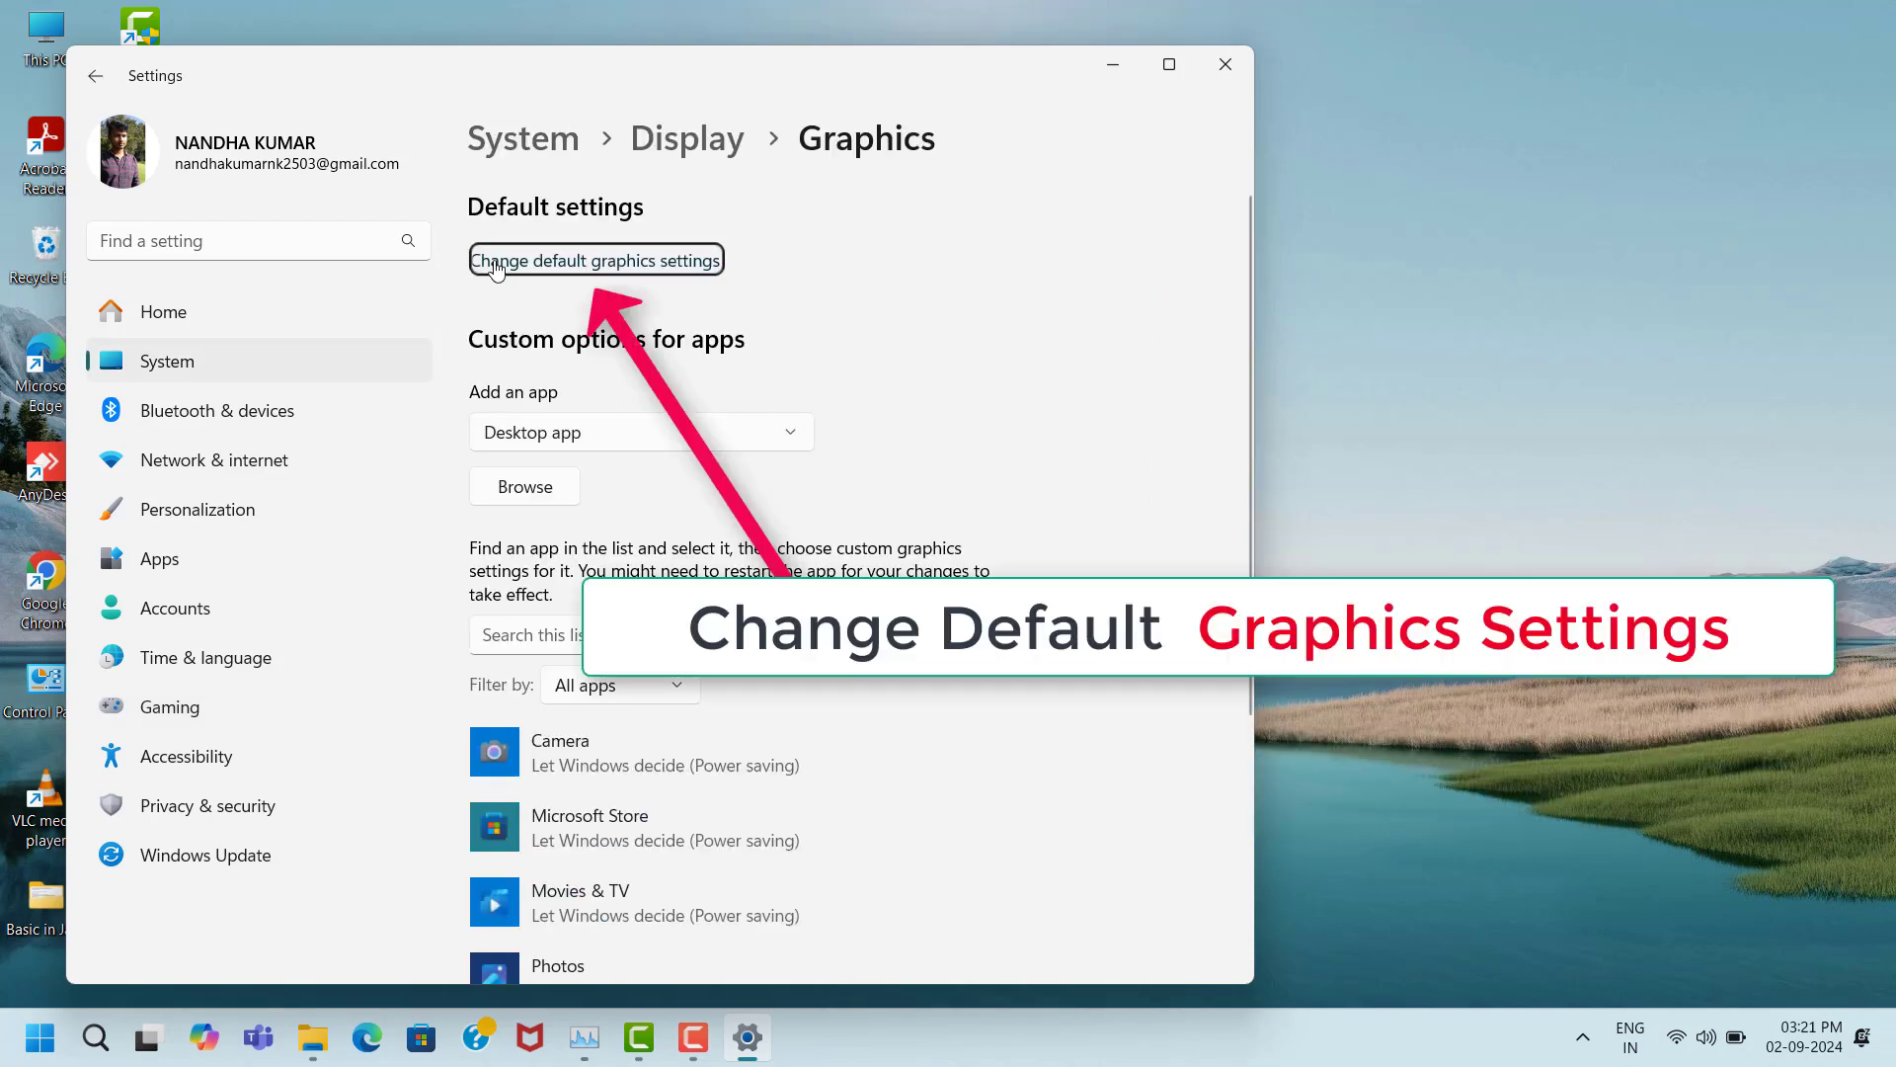
click(617, 261)
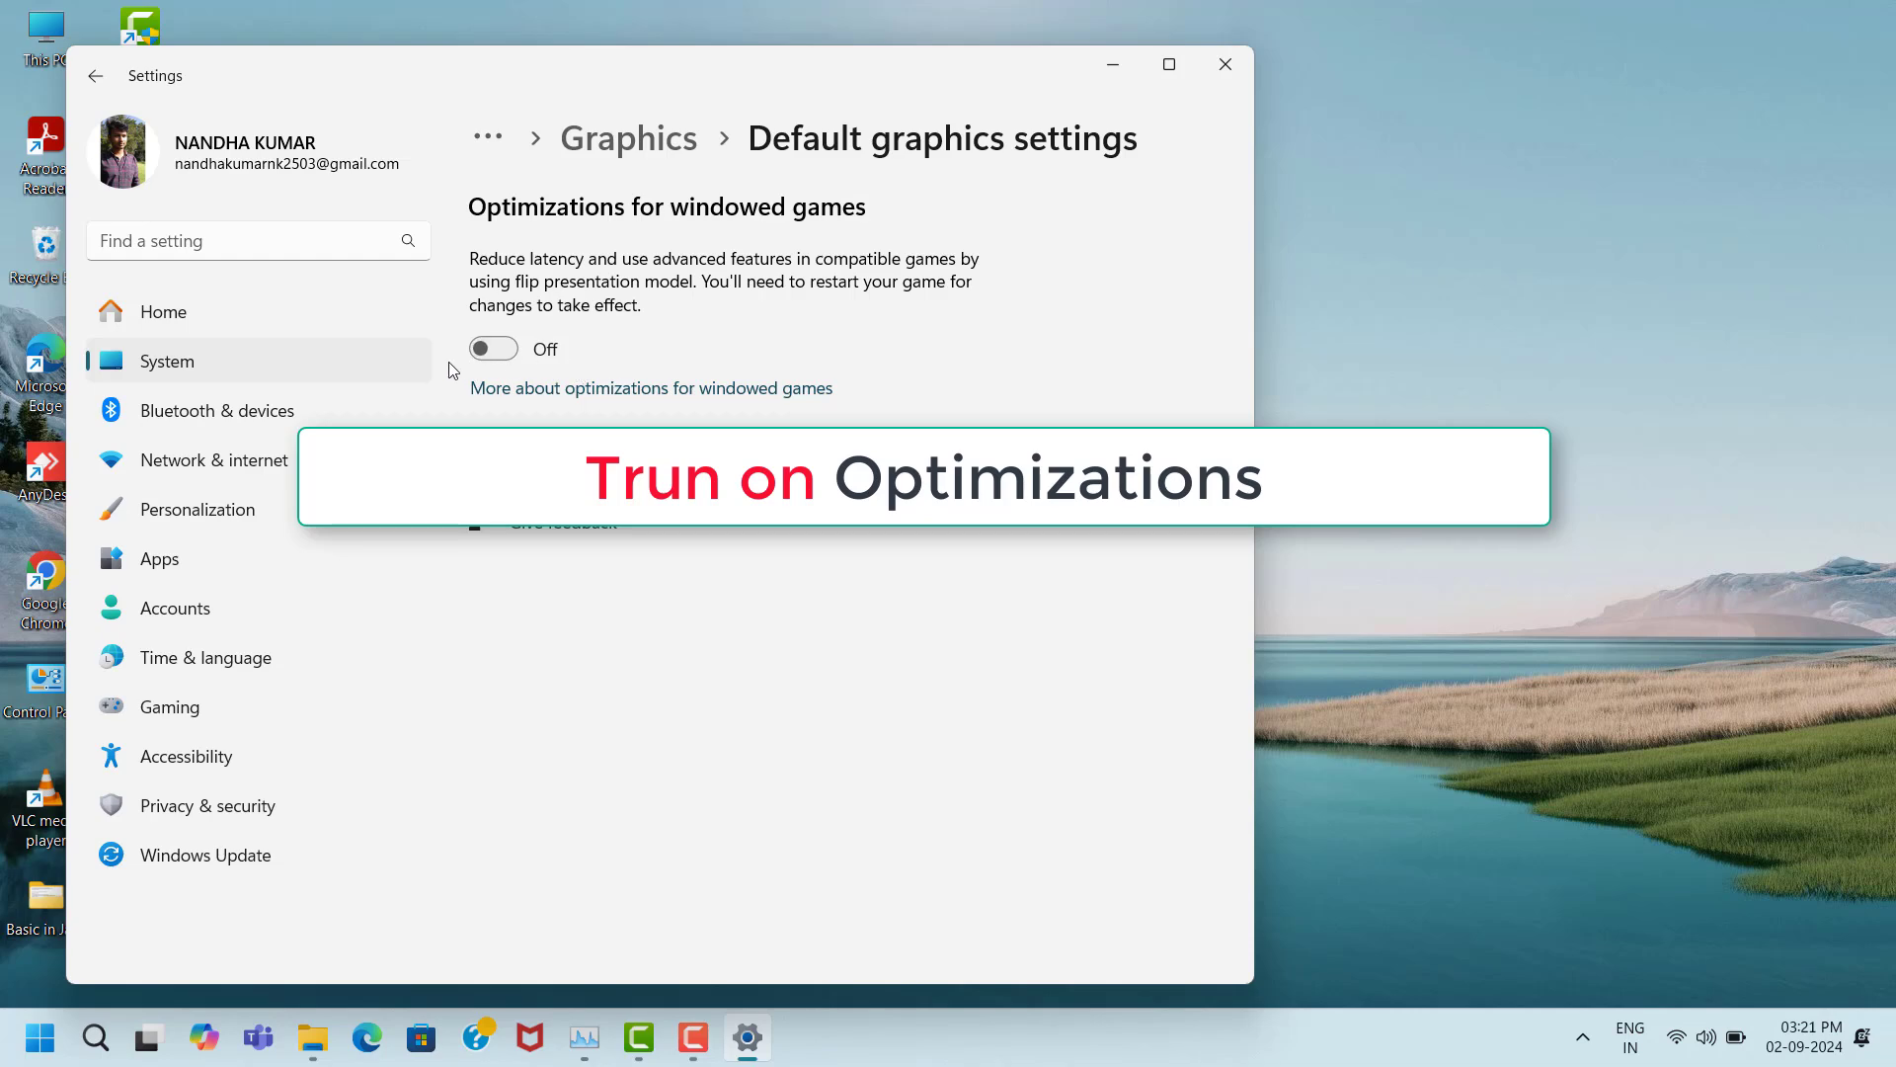
click(505, 357)
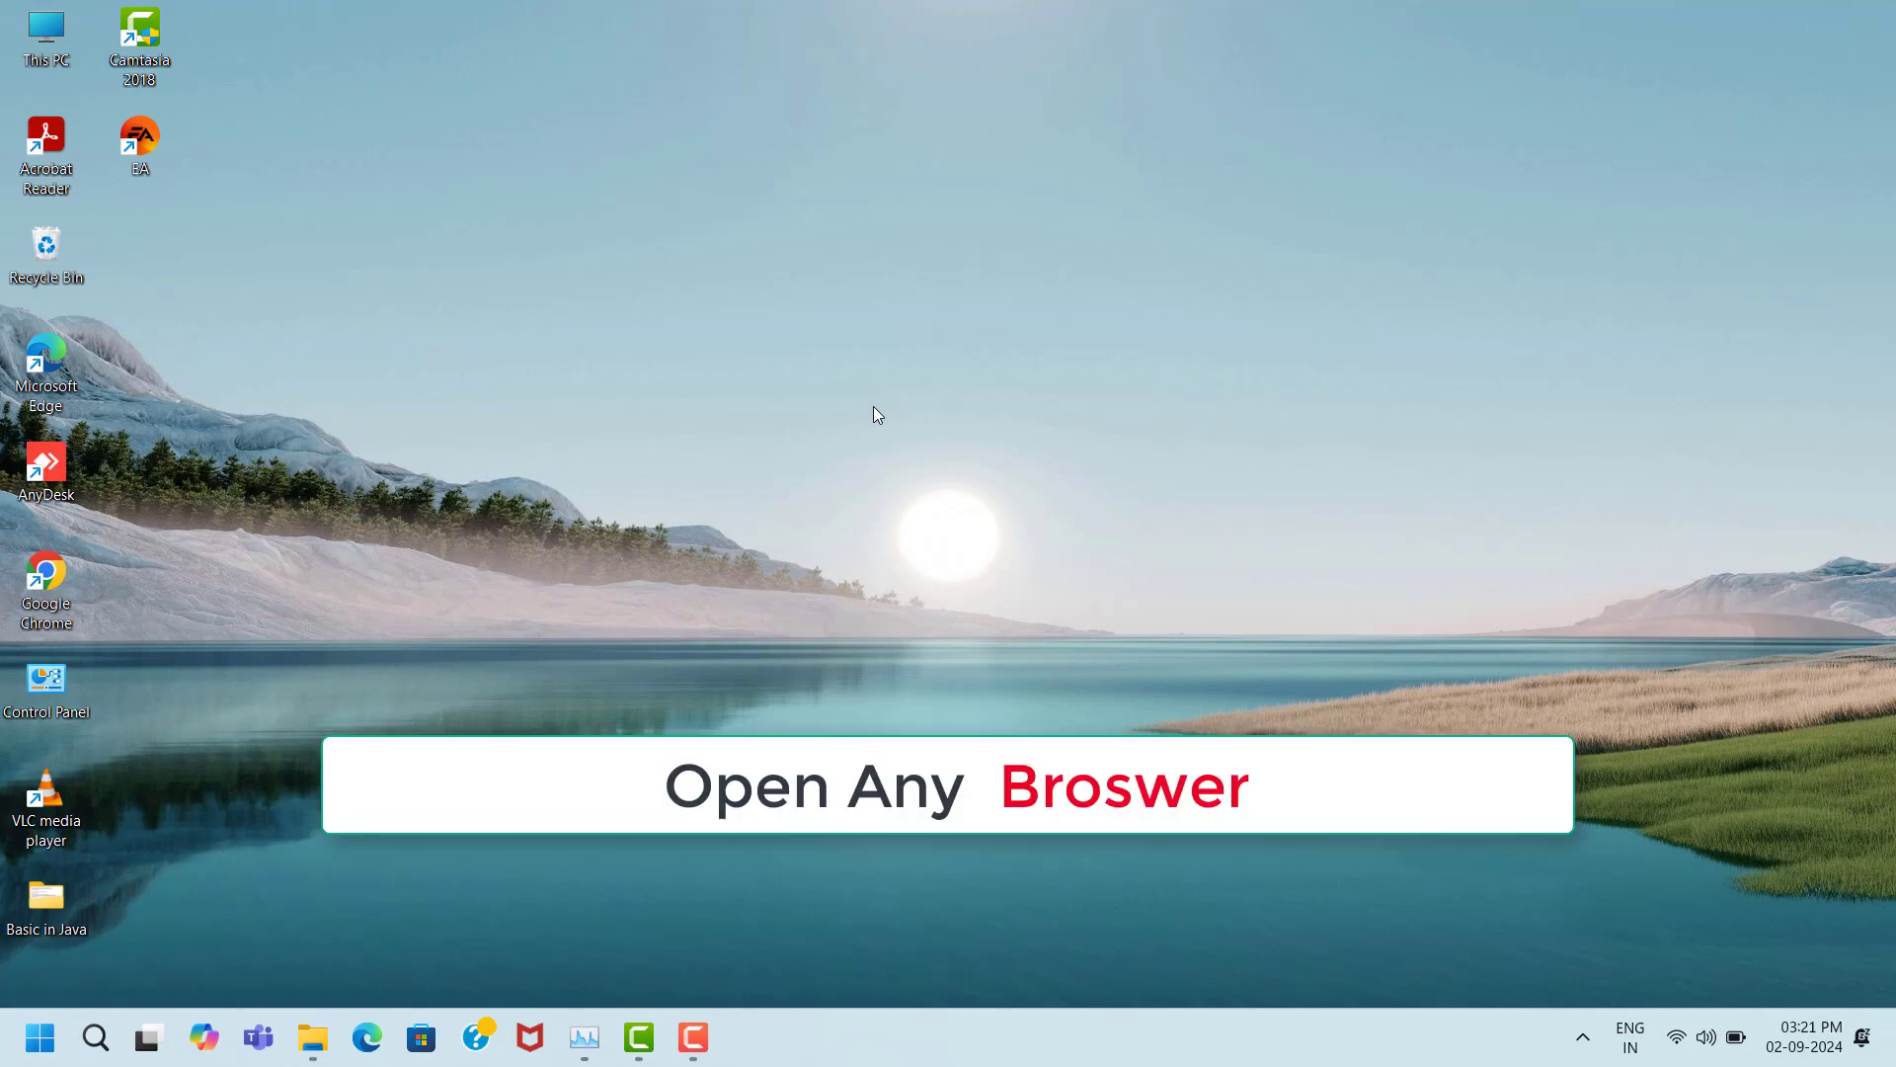
Switch to Google Chrome and search Google for directx setup.
double_click(86, 563)
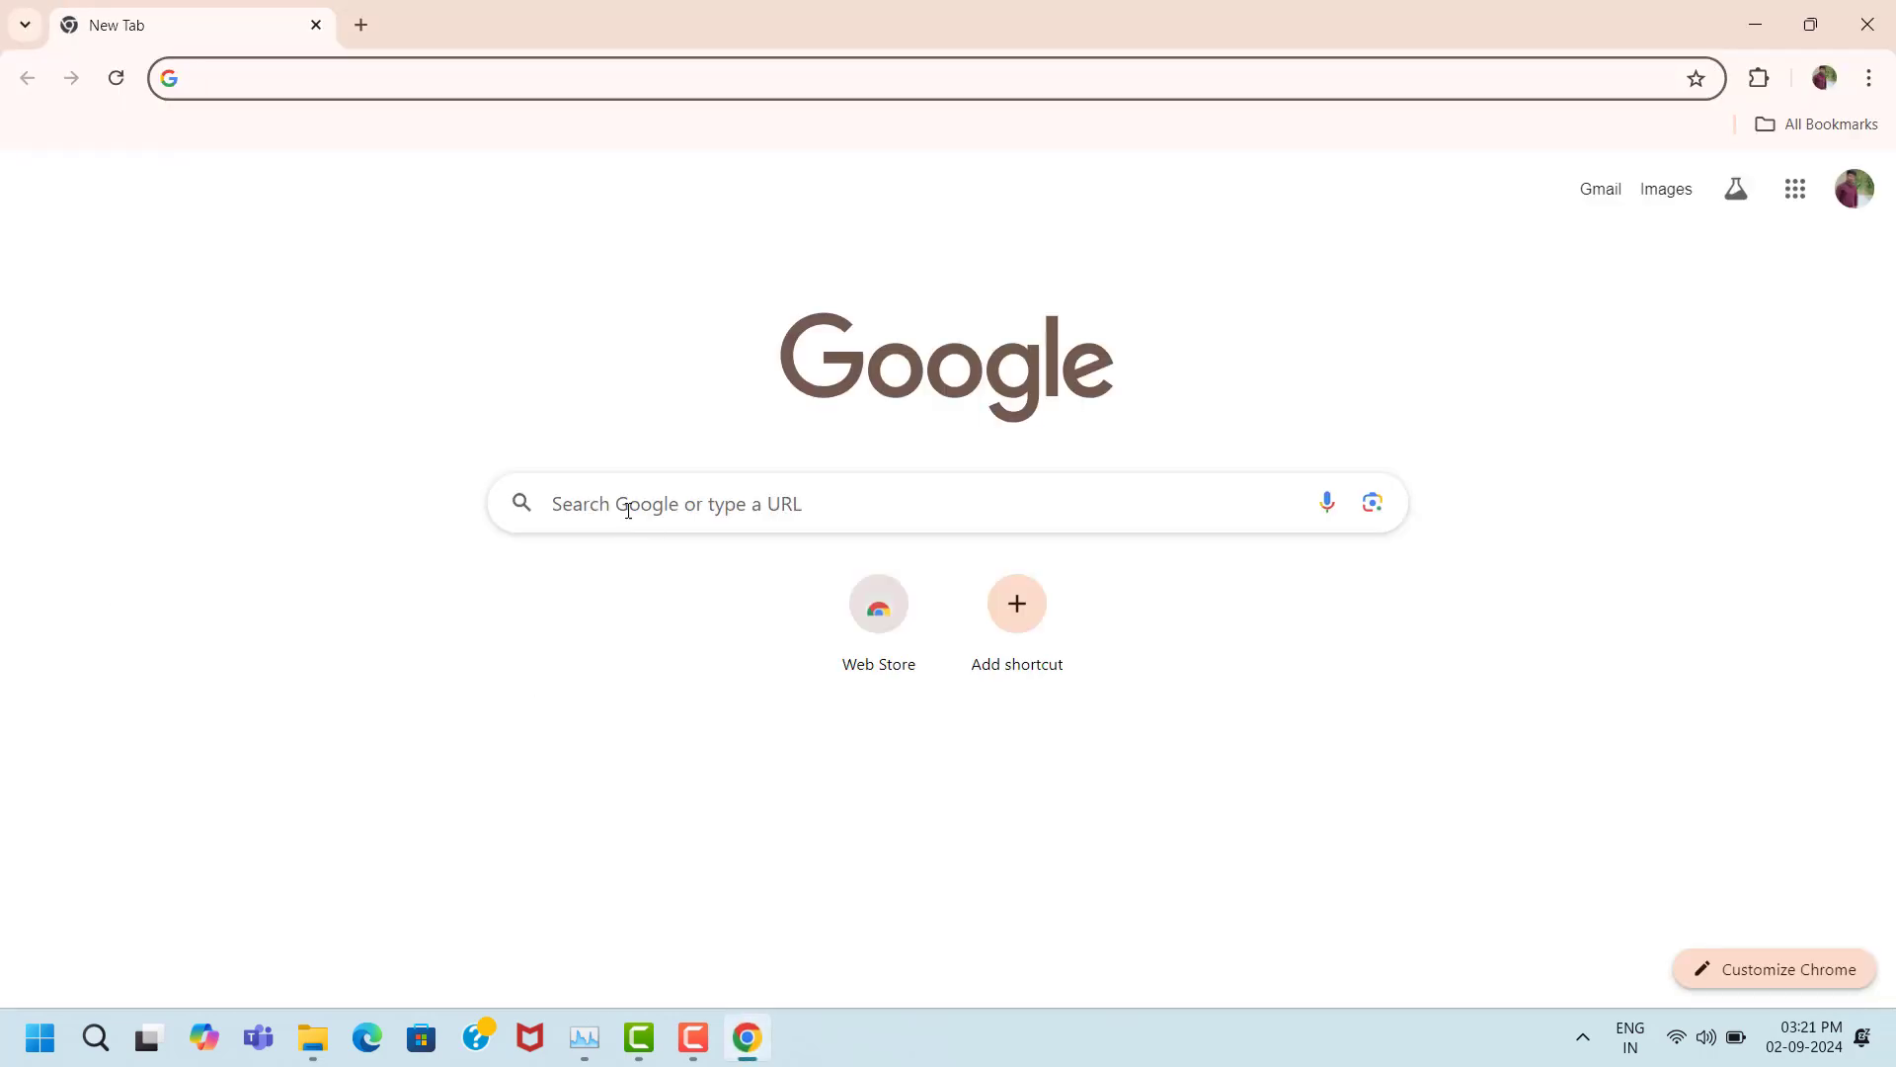
click(625, 499)
text(directx setup)
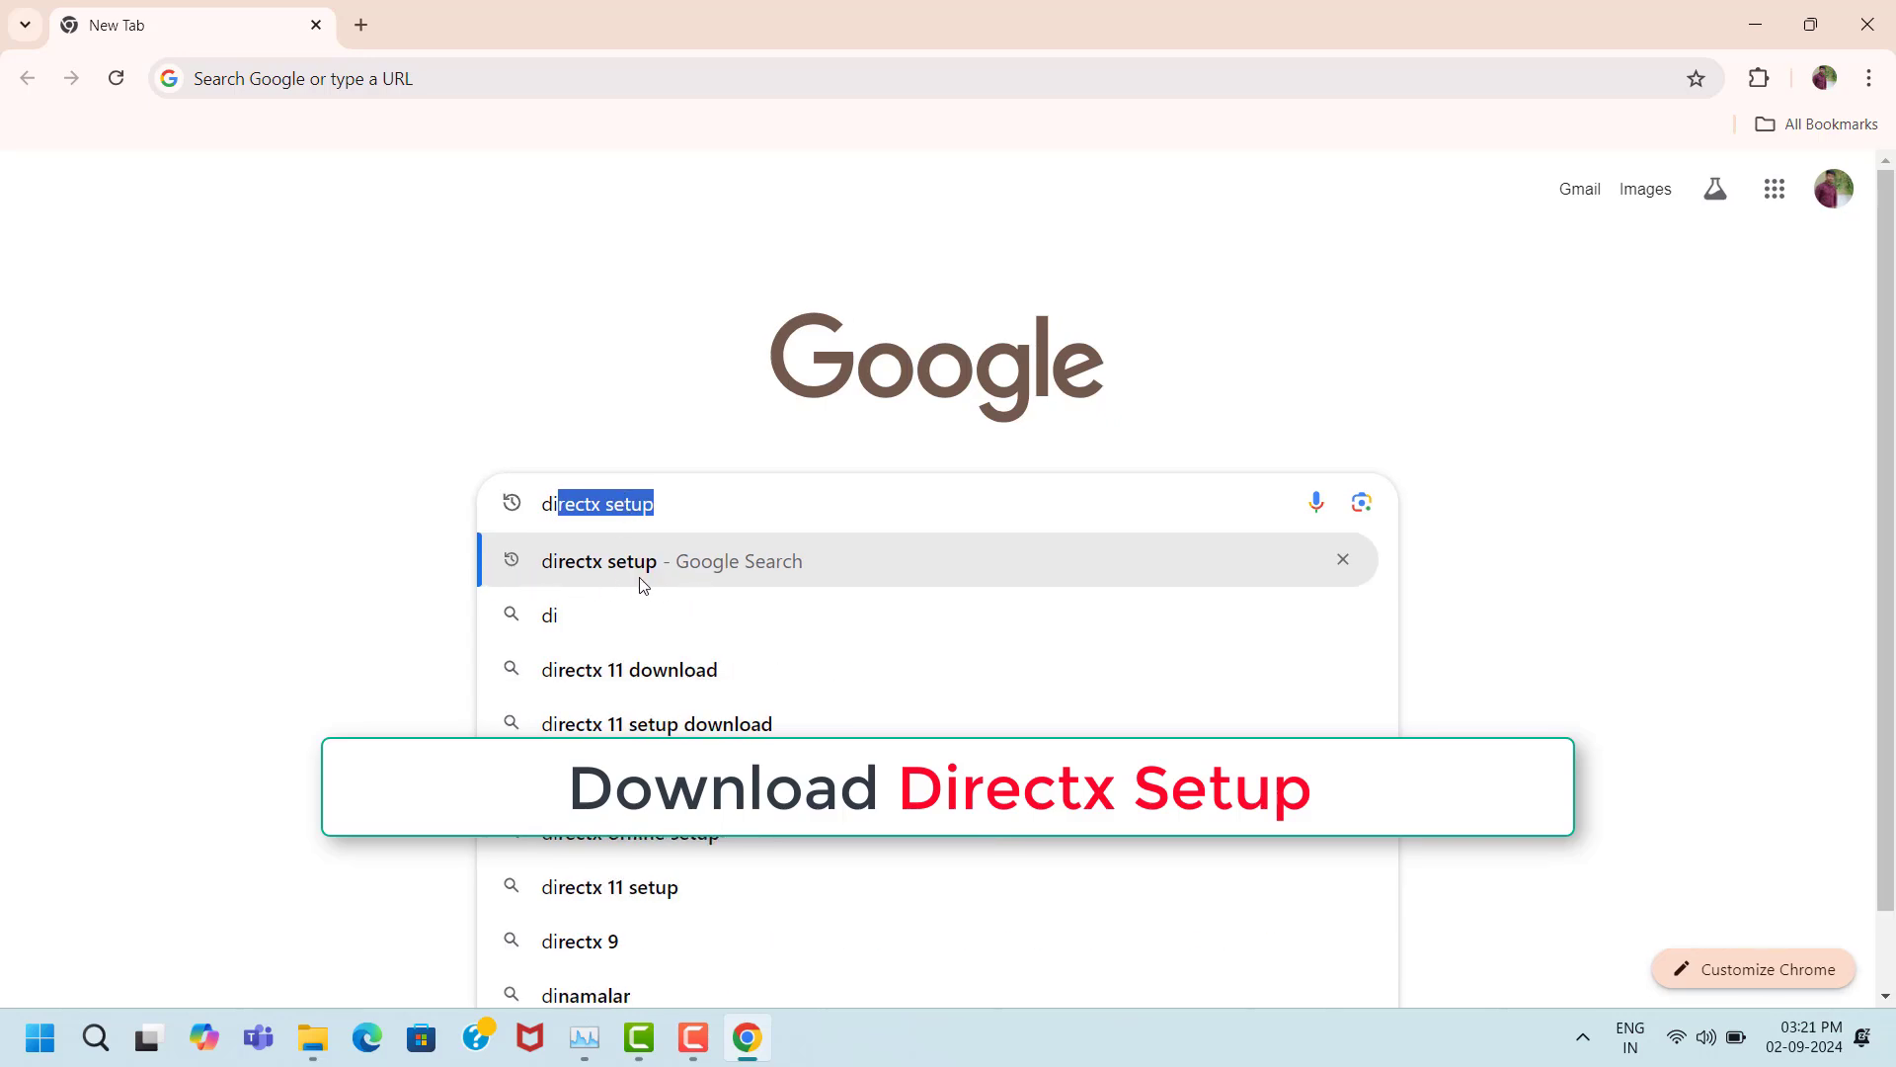
click(606, 579)
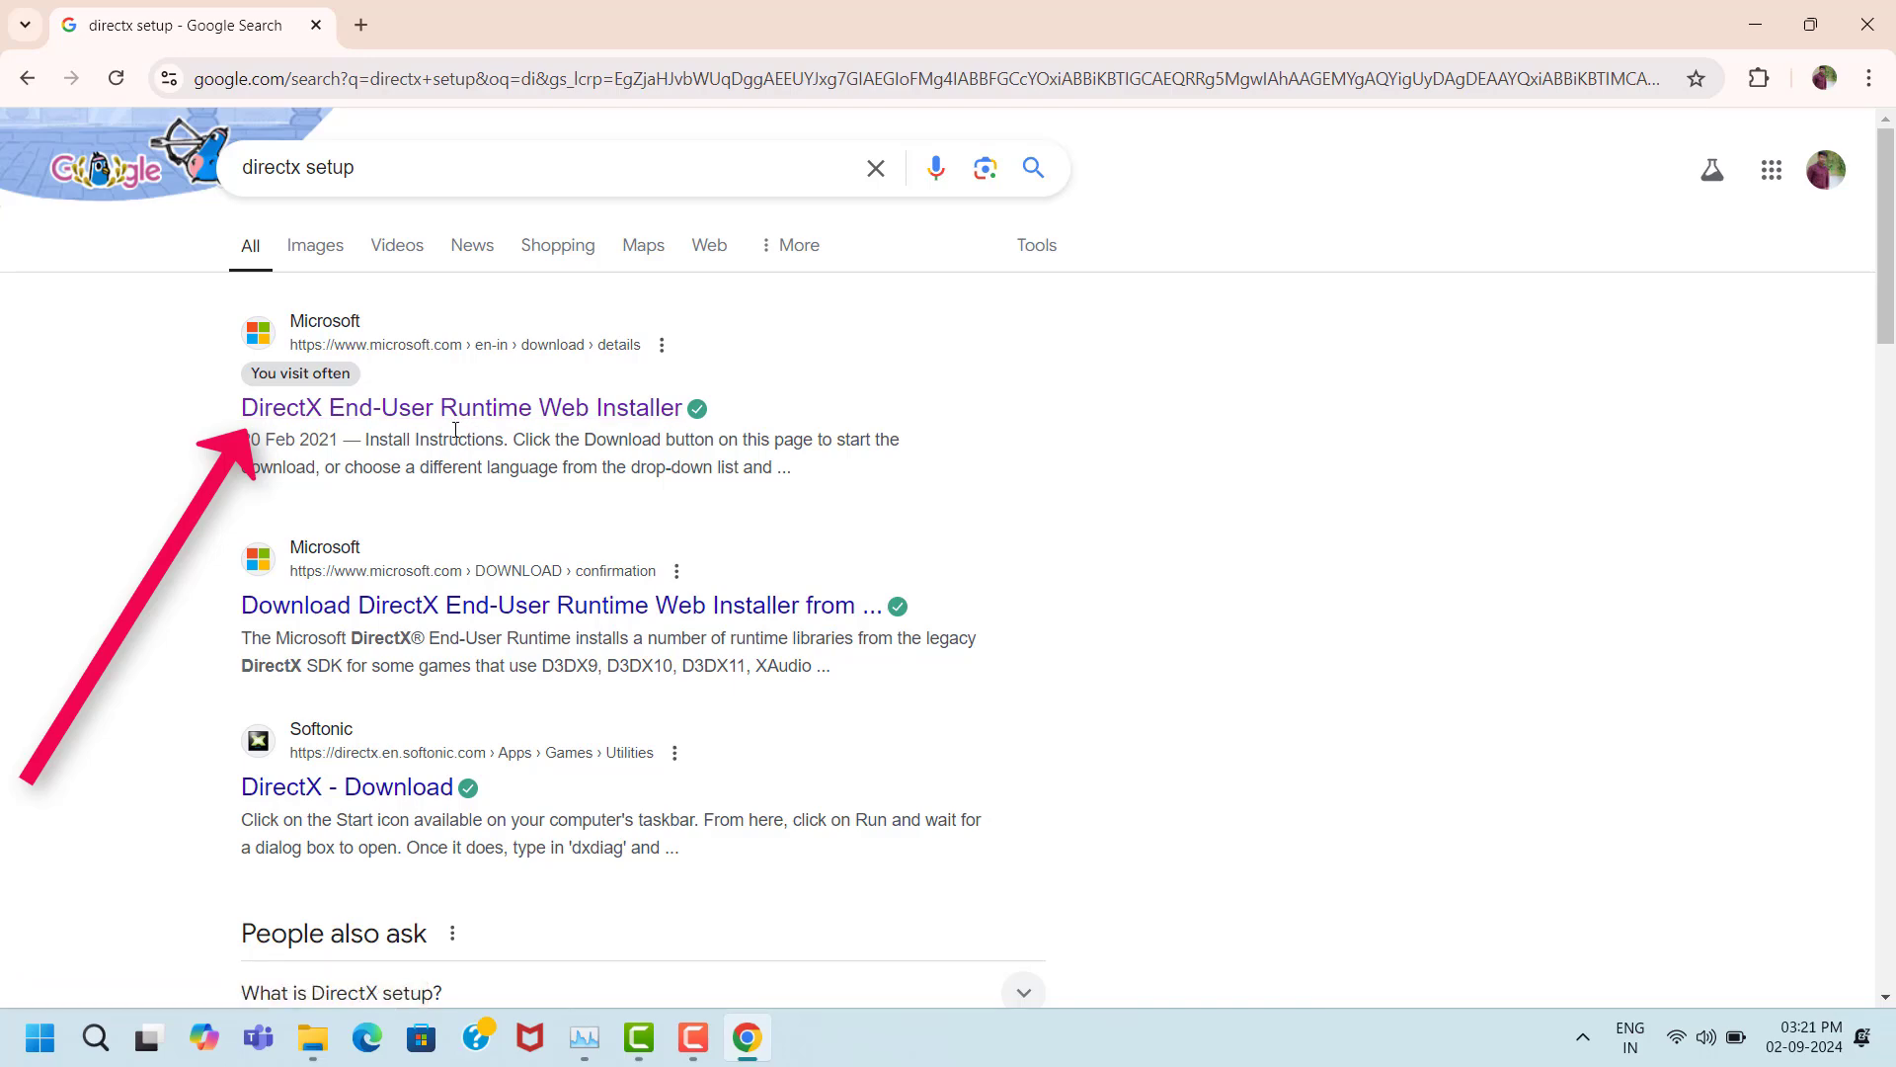
Open Microsoft's DirectX End-User Runtime Web Installer page and download dxwebsetup.exe in English.
click(535, 410)
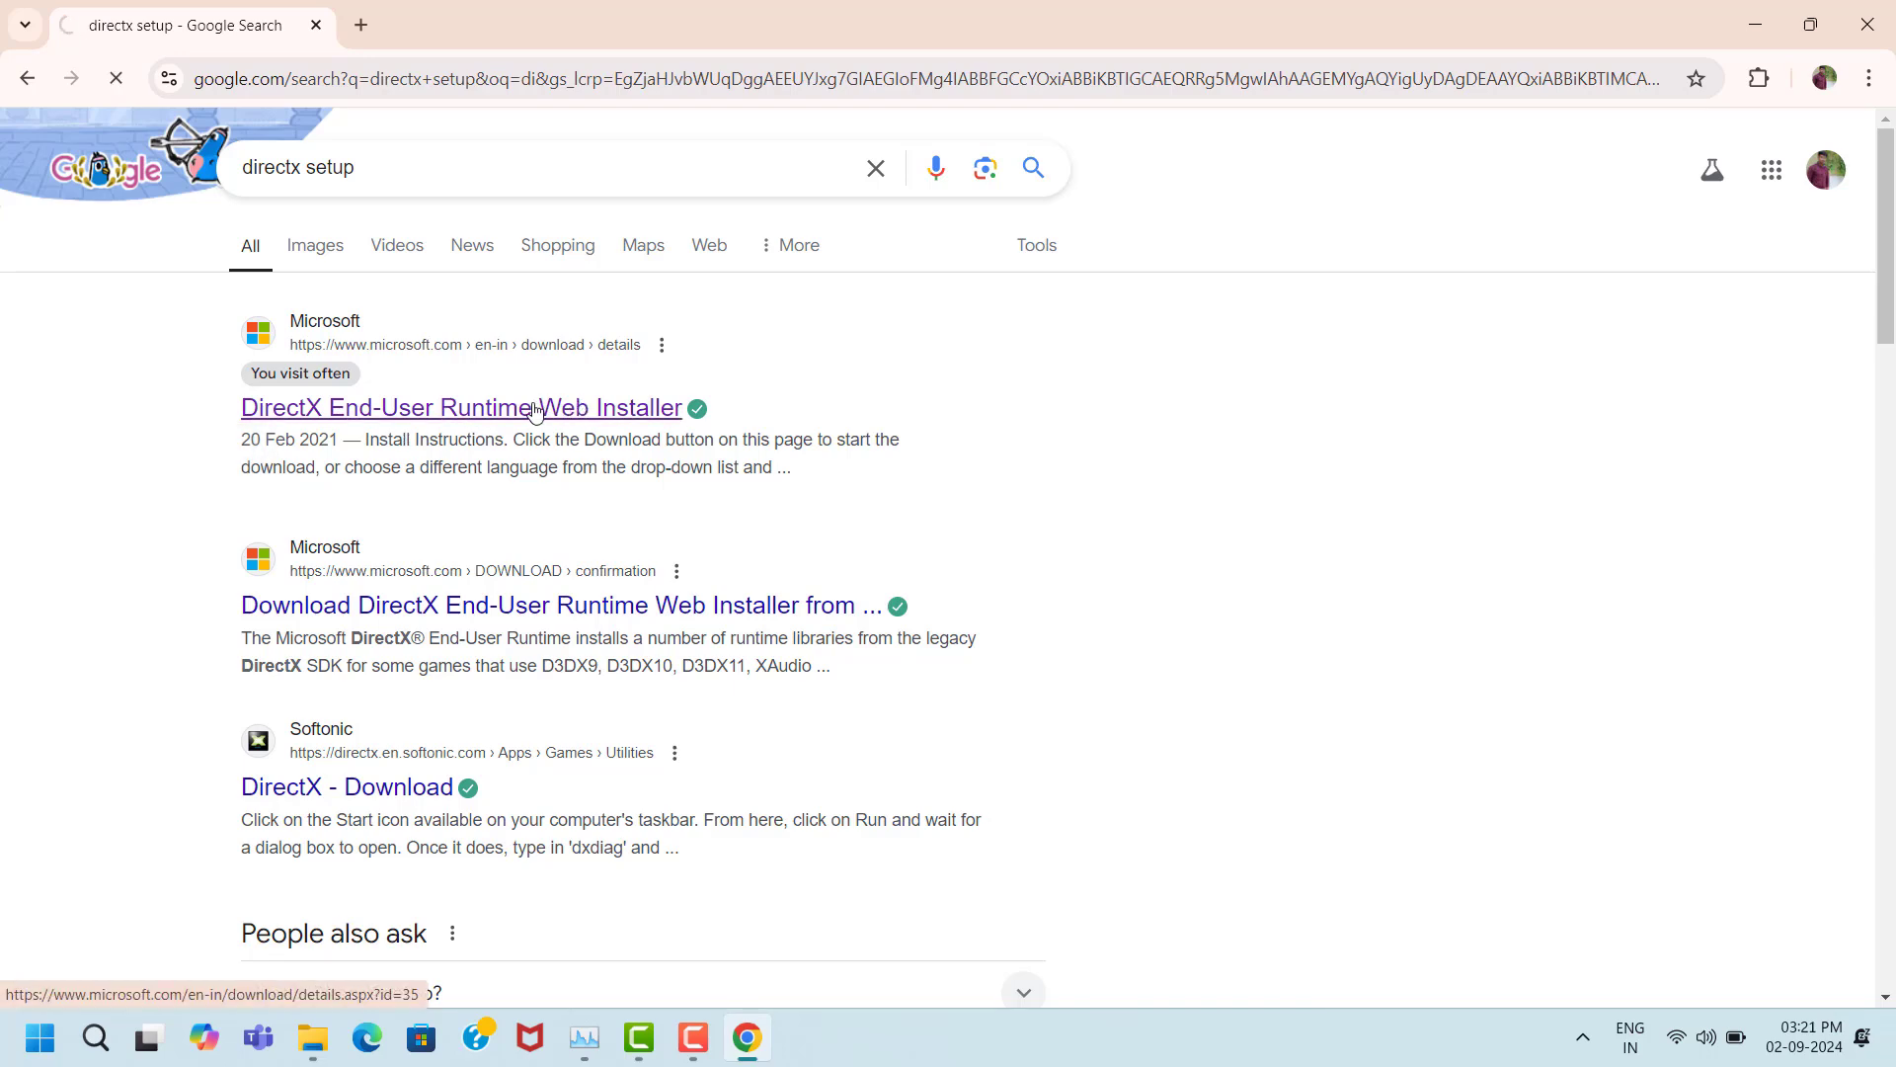
scroll(957, 522, down, 5)
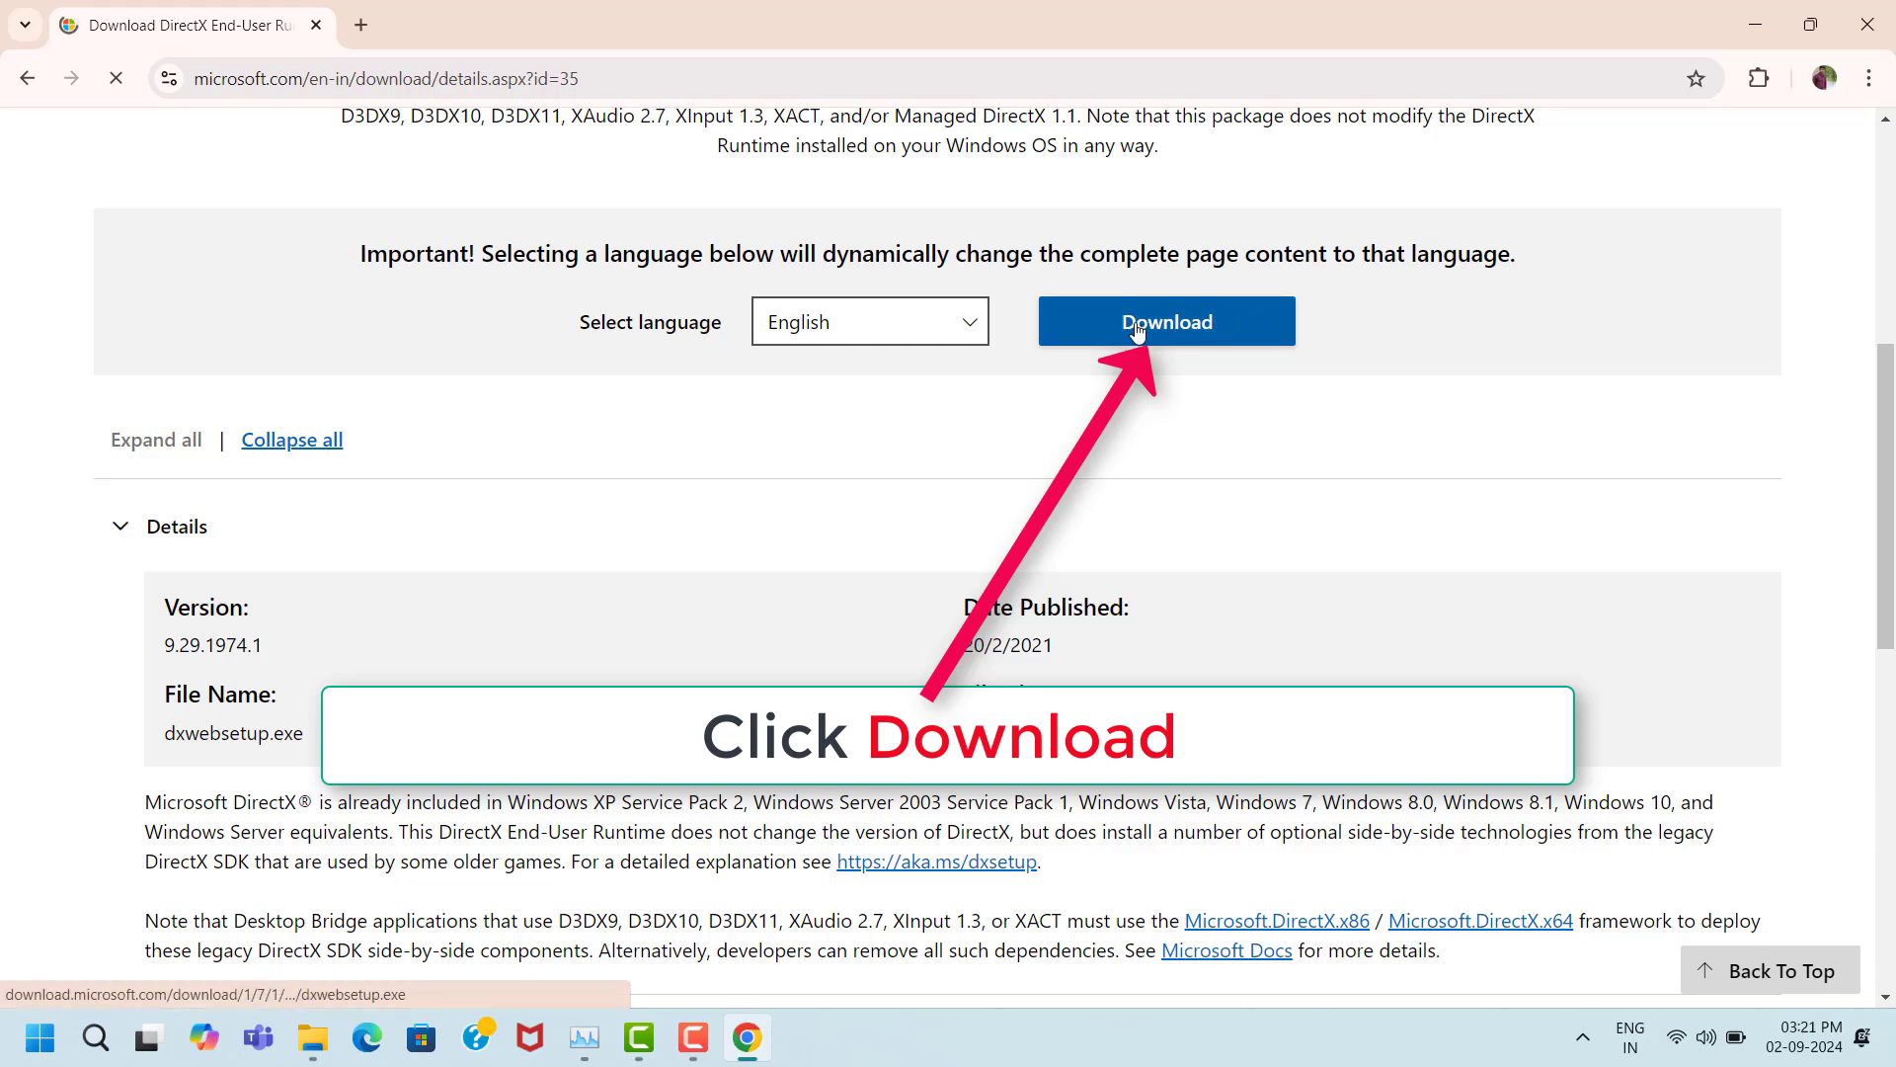
click(1202, 342)
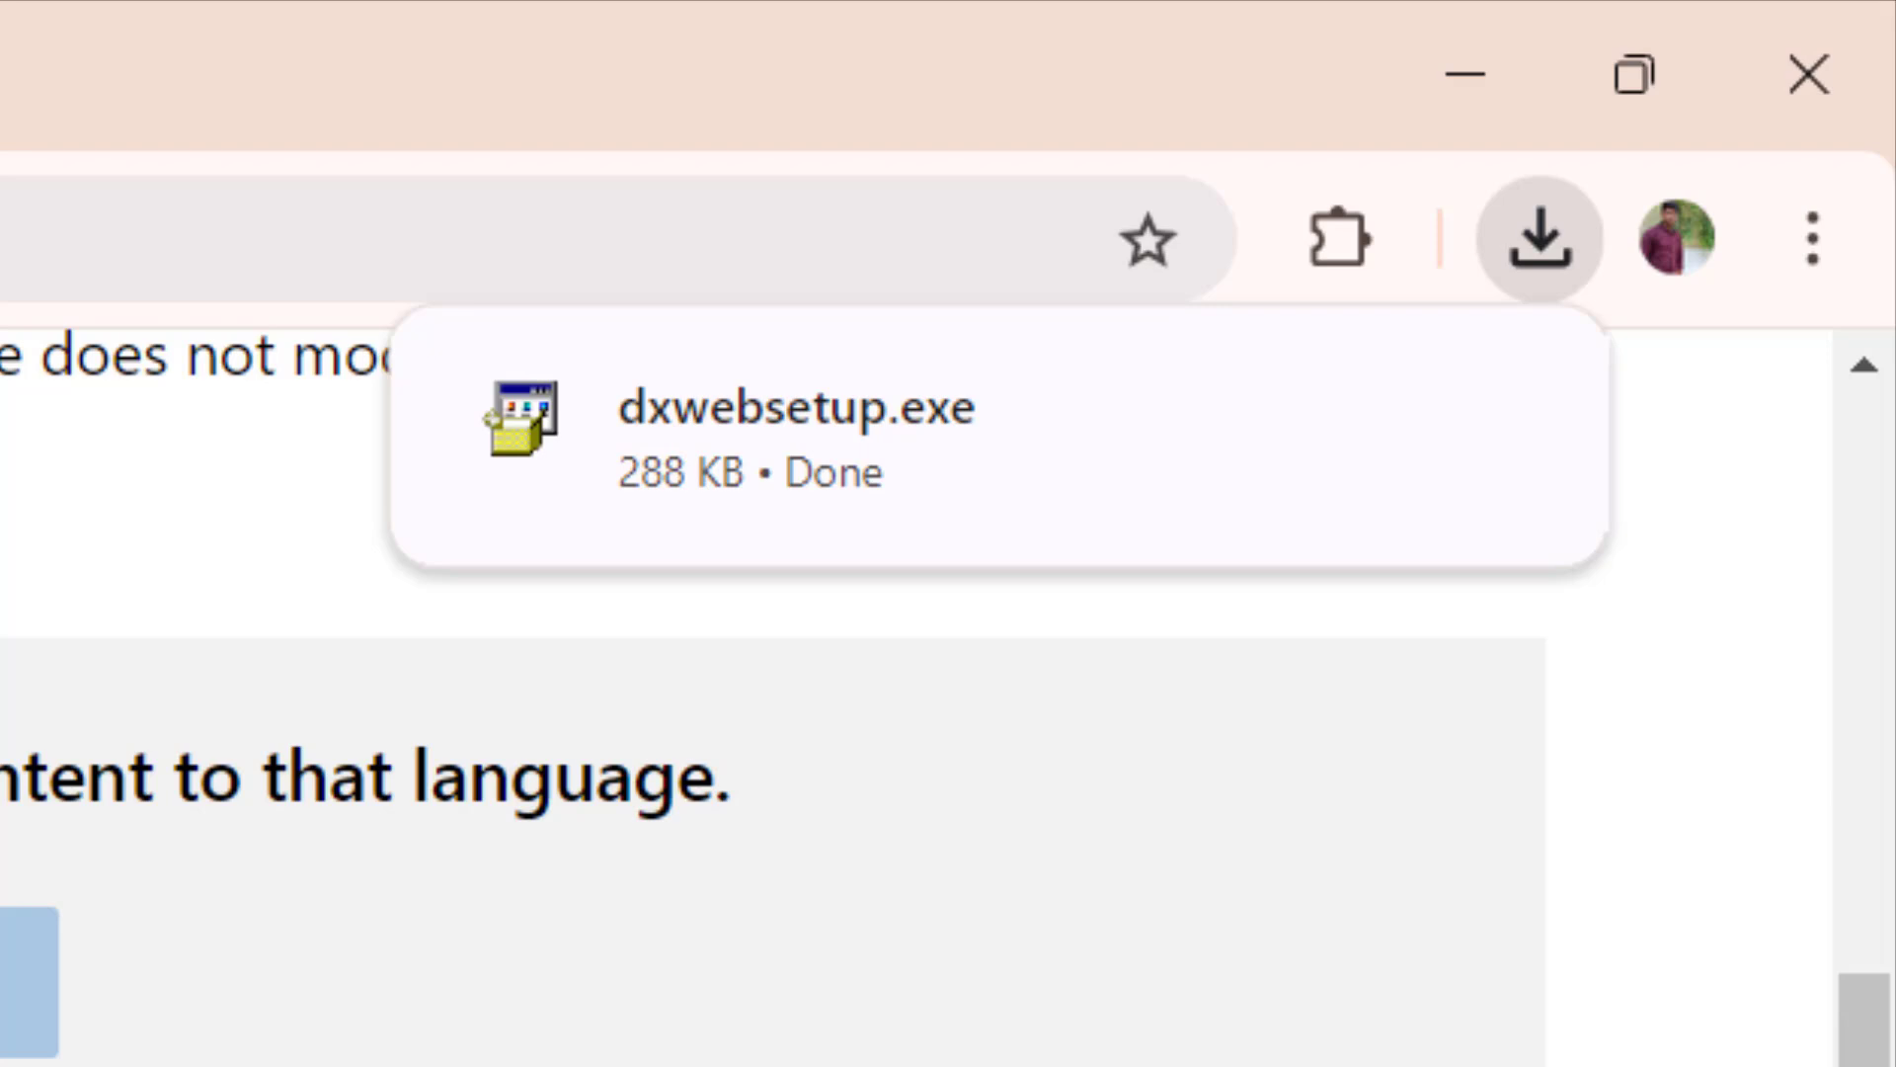
Run the downloaded dxwebsetup.exe, accept the license agreement and complete the DirectX setup wizard.
click(1479, 441)
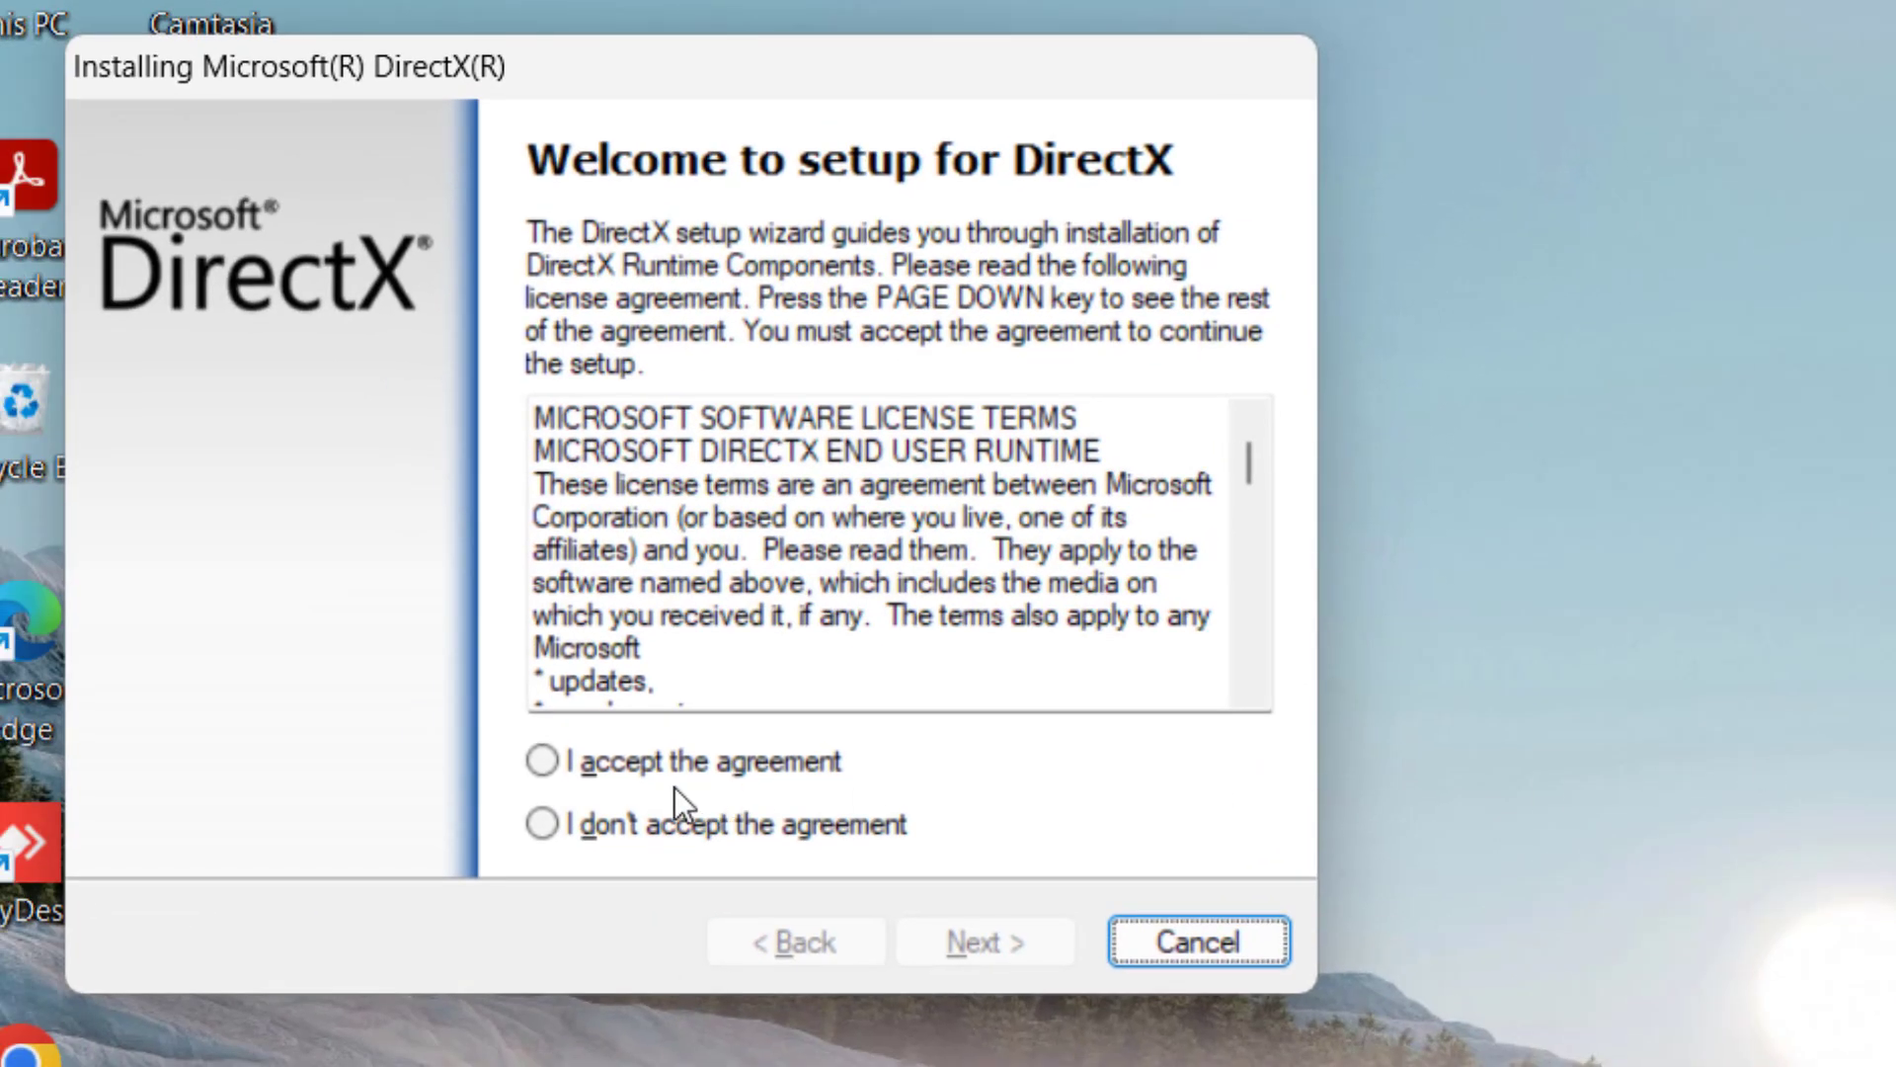
click(543, 761)
click(1018, 934)
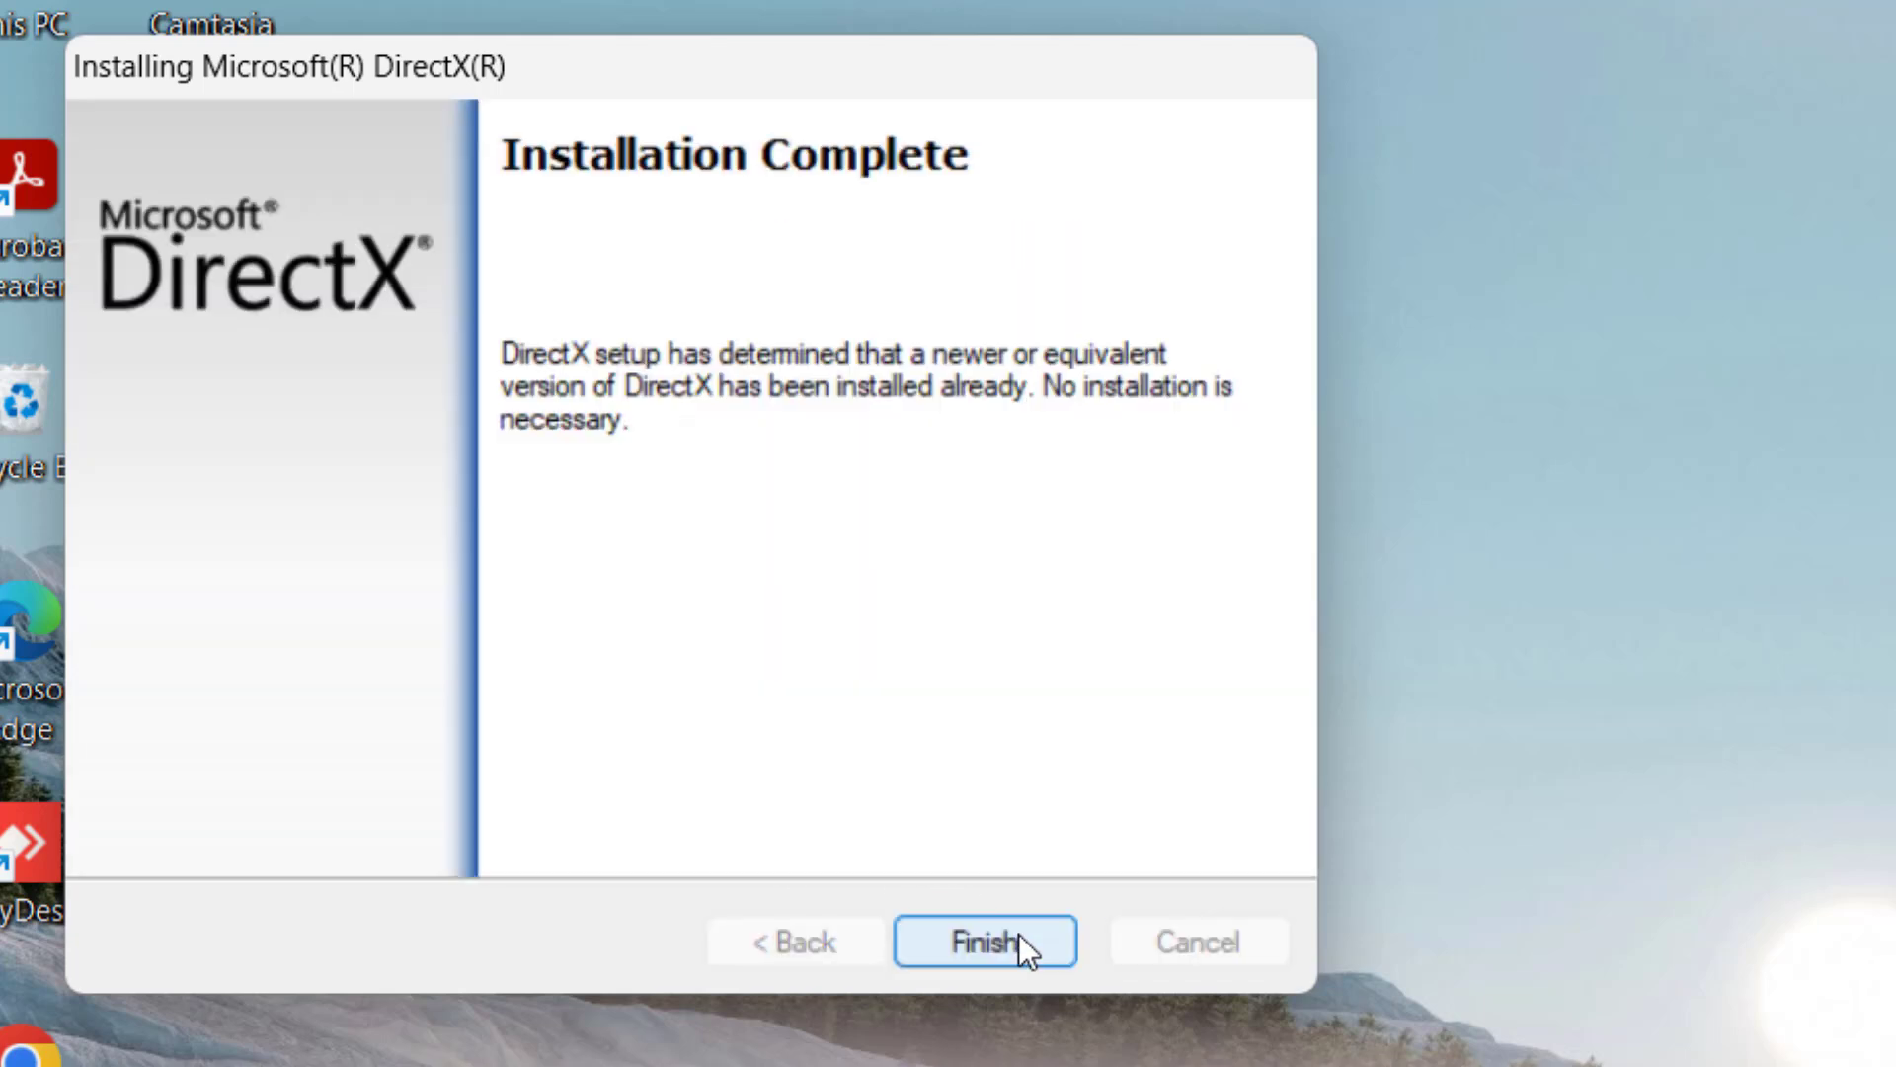
click(1020, 944)
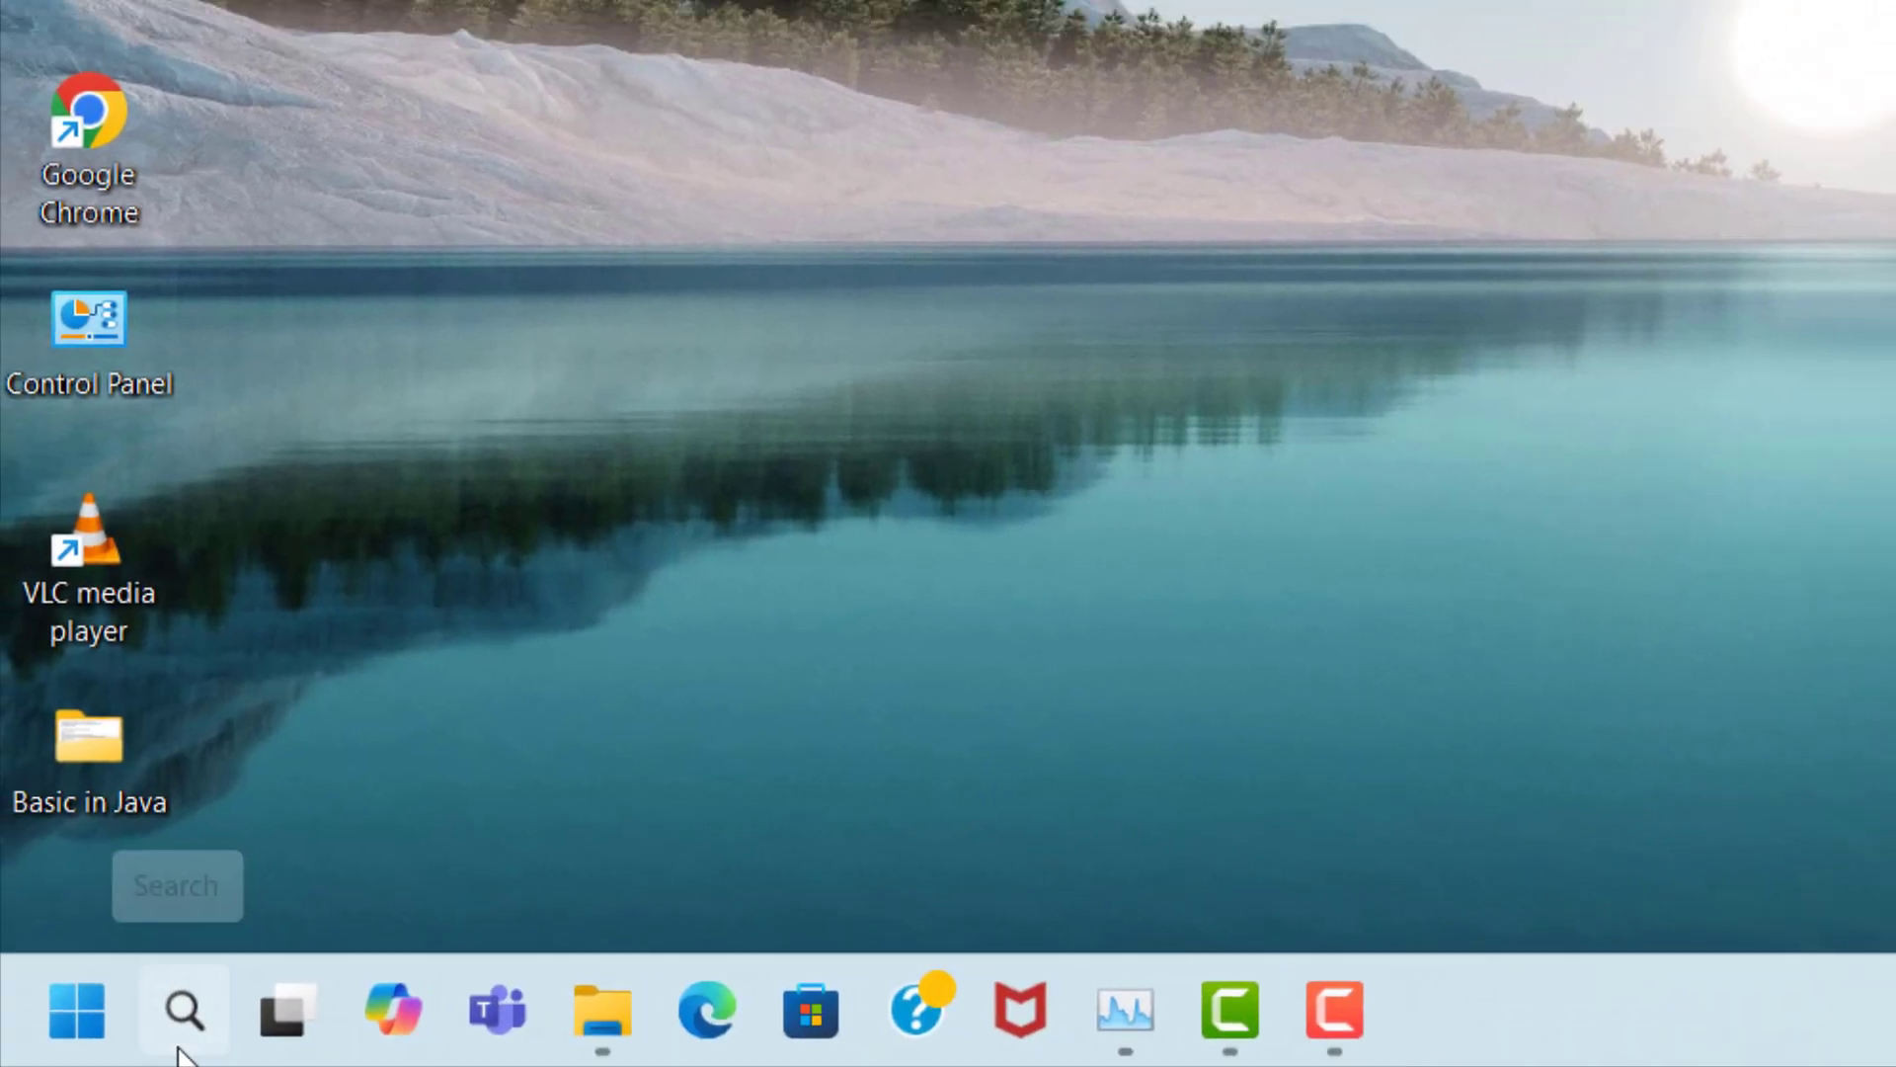
Search Windows for dev, open Device Manager and expand the Display adapters category.
click(191, 1047)
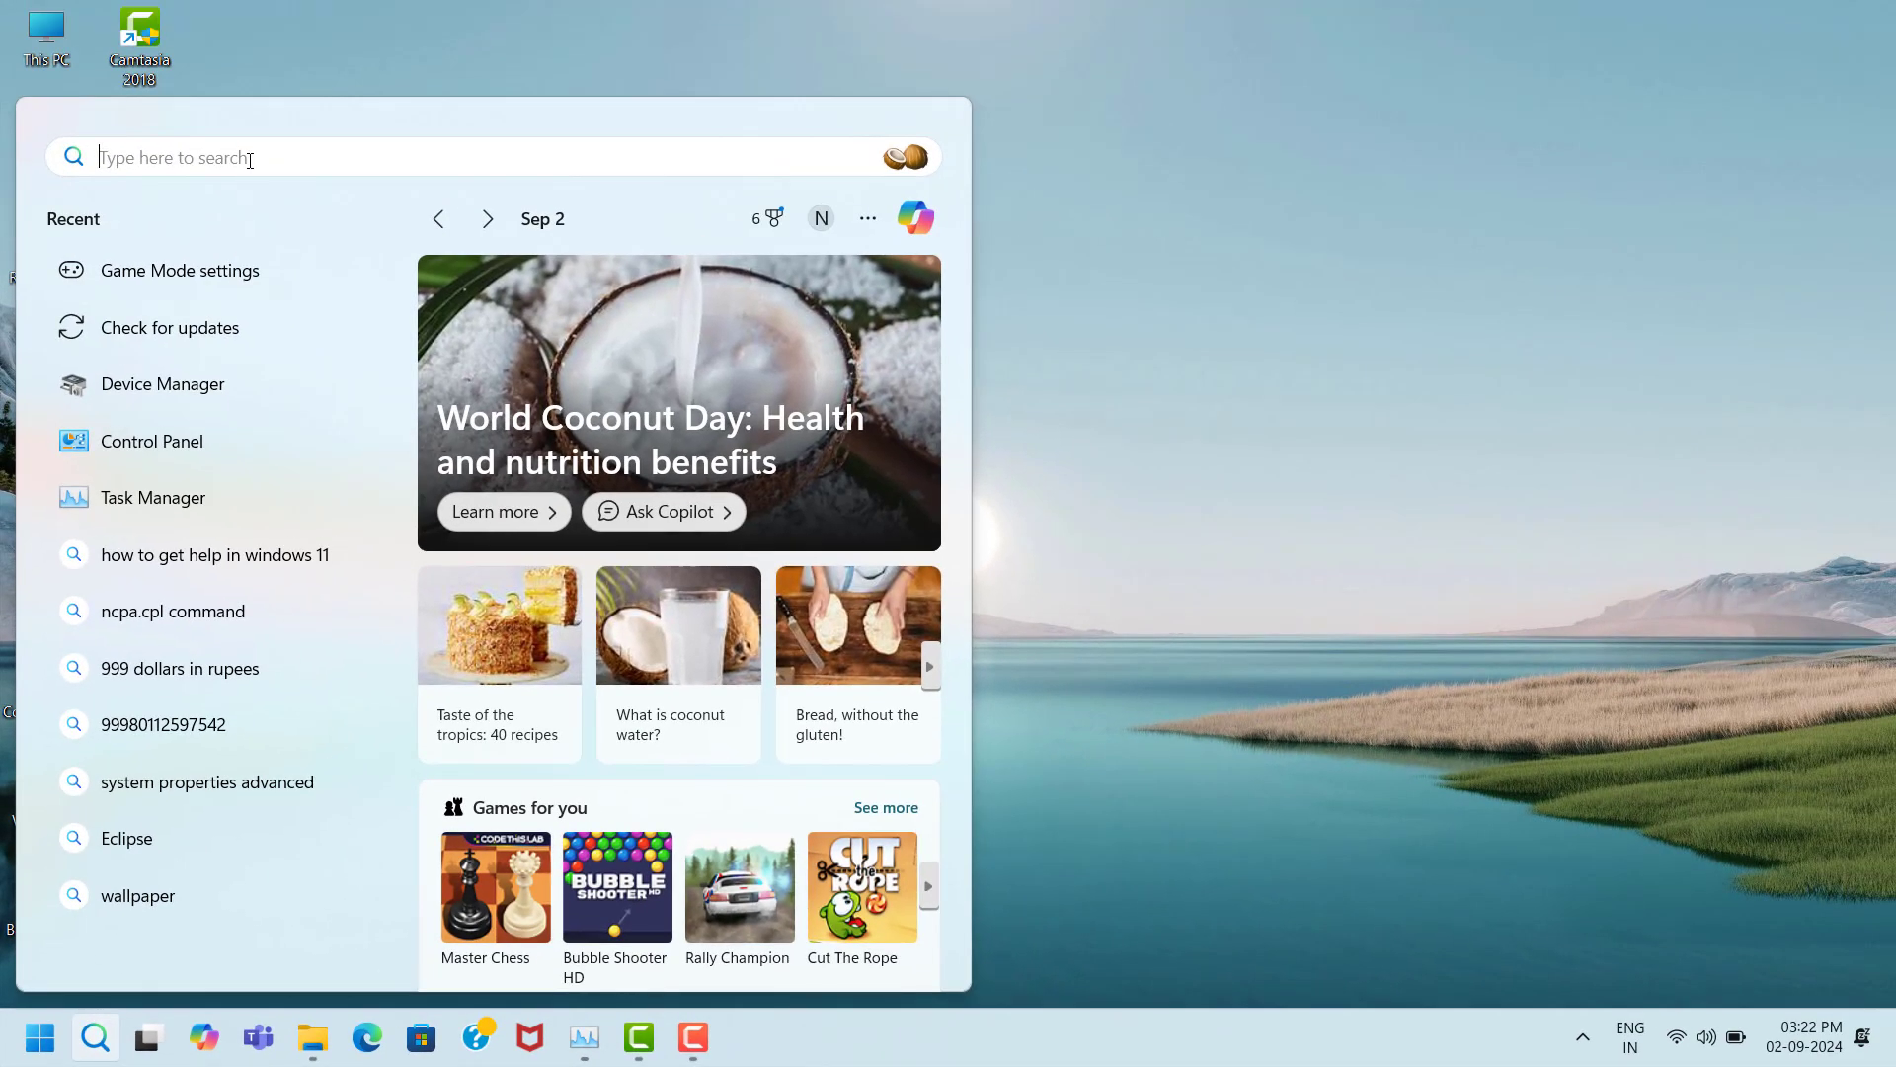
text(dev)
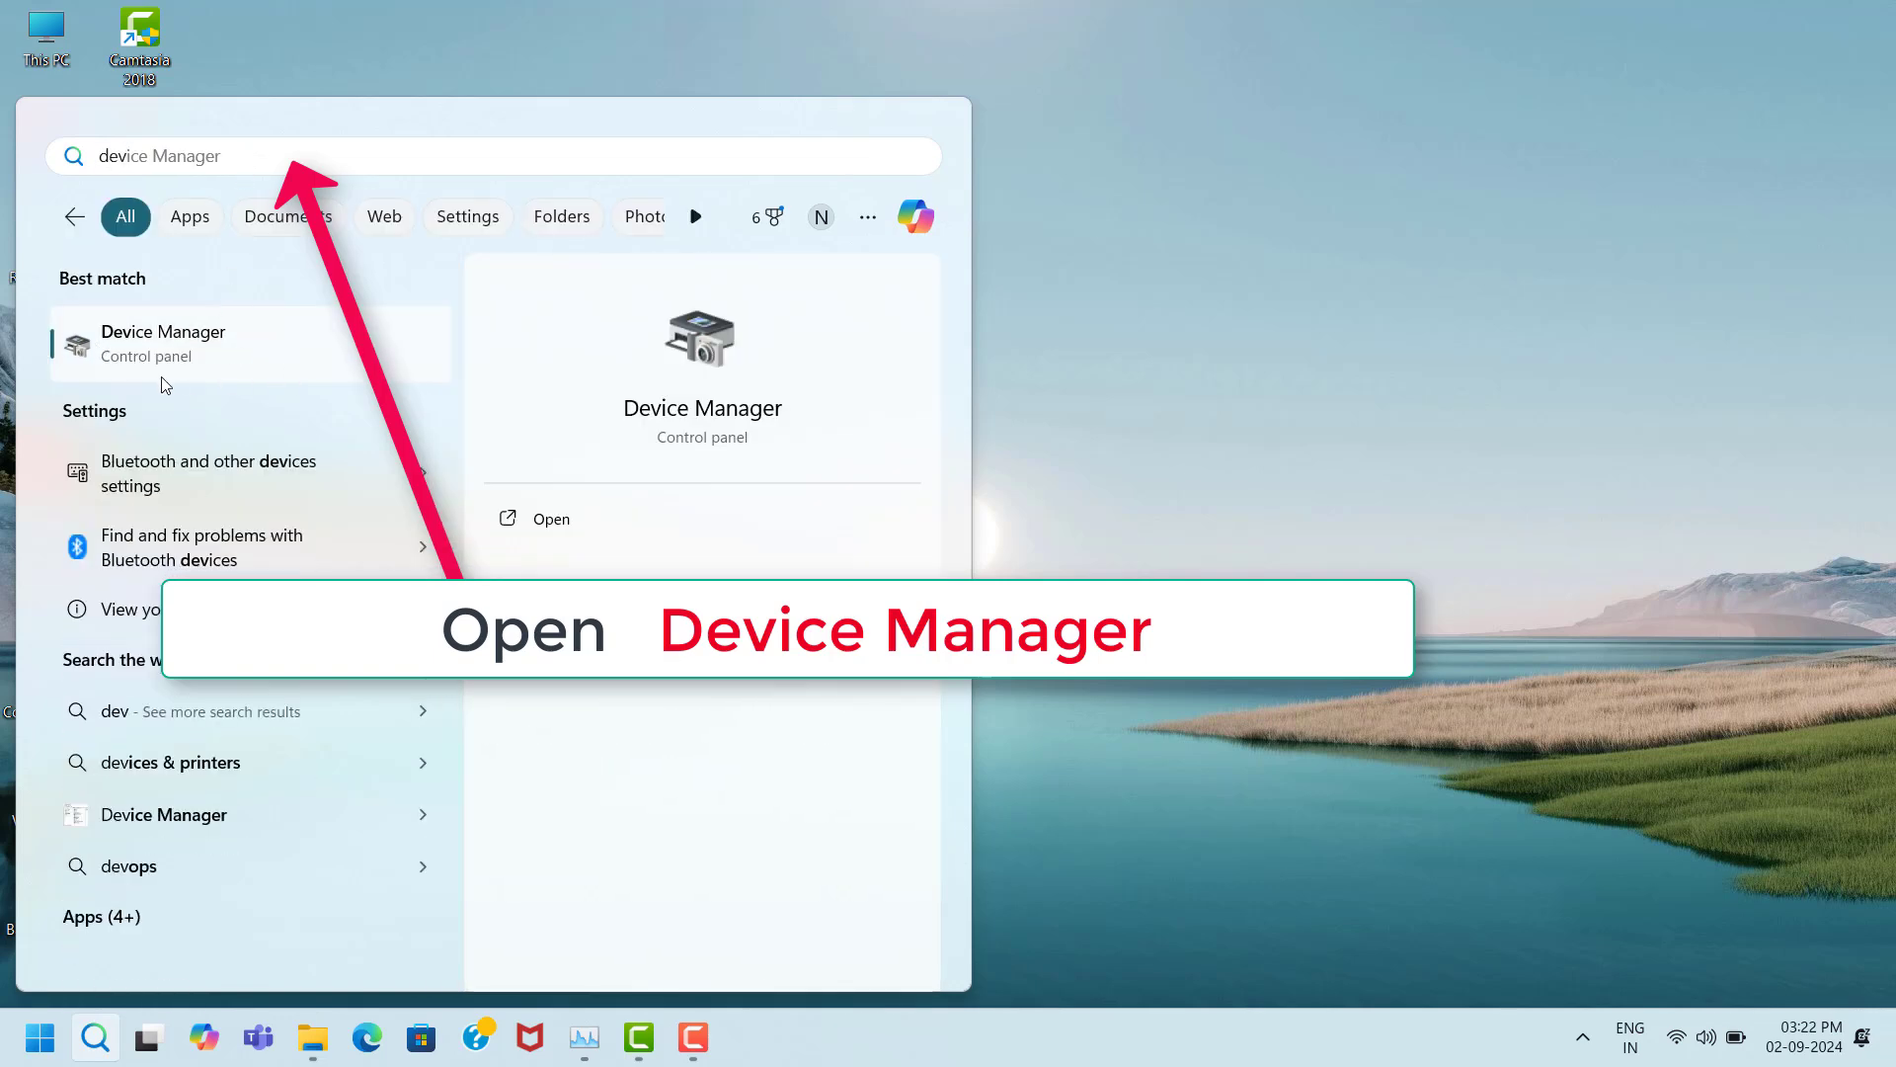
click(254, 365)
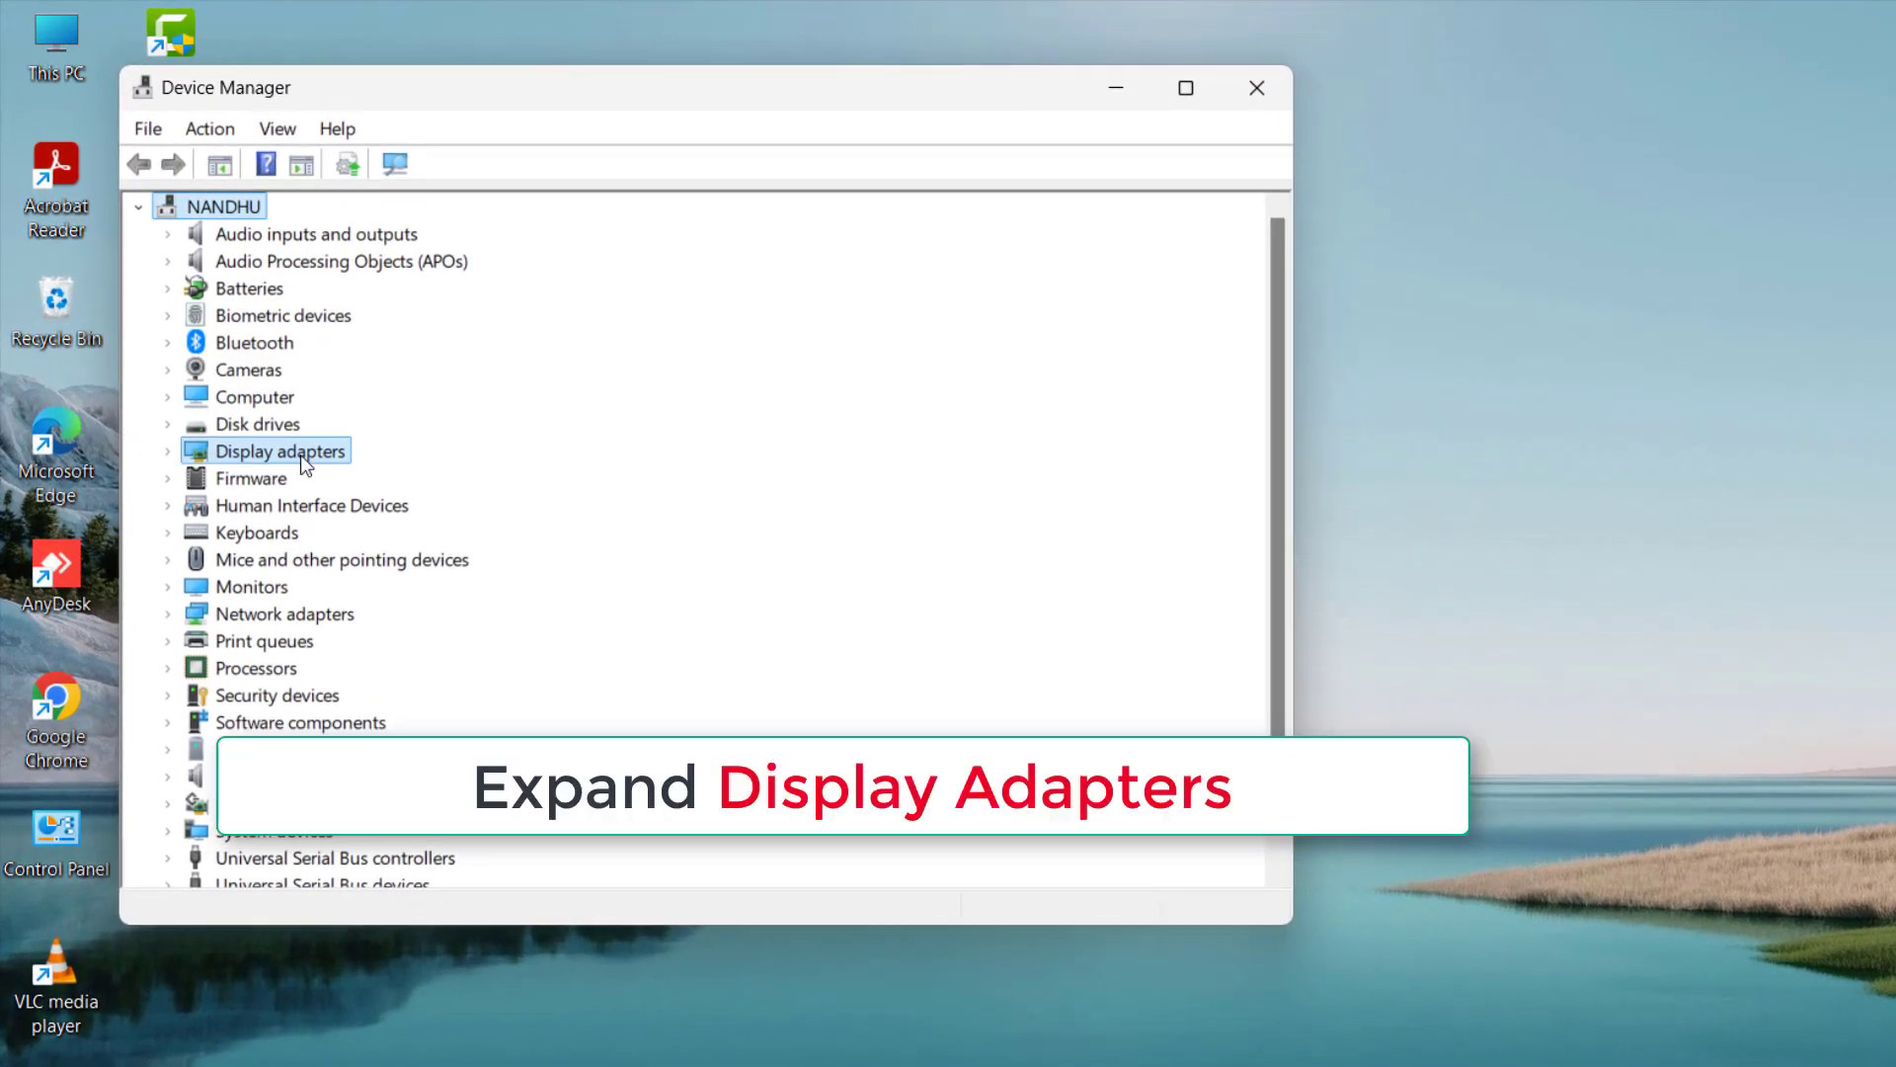
click(284, 411)
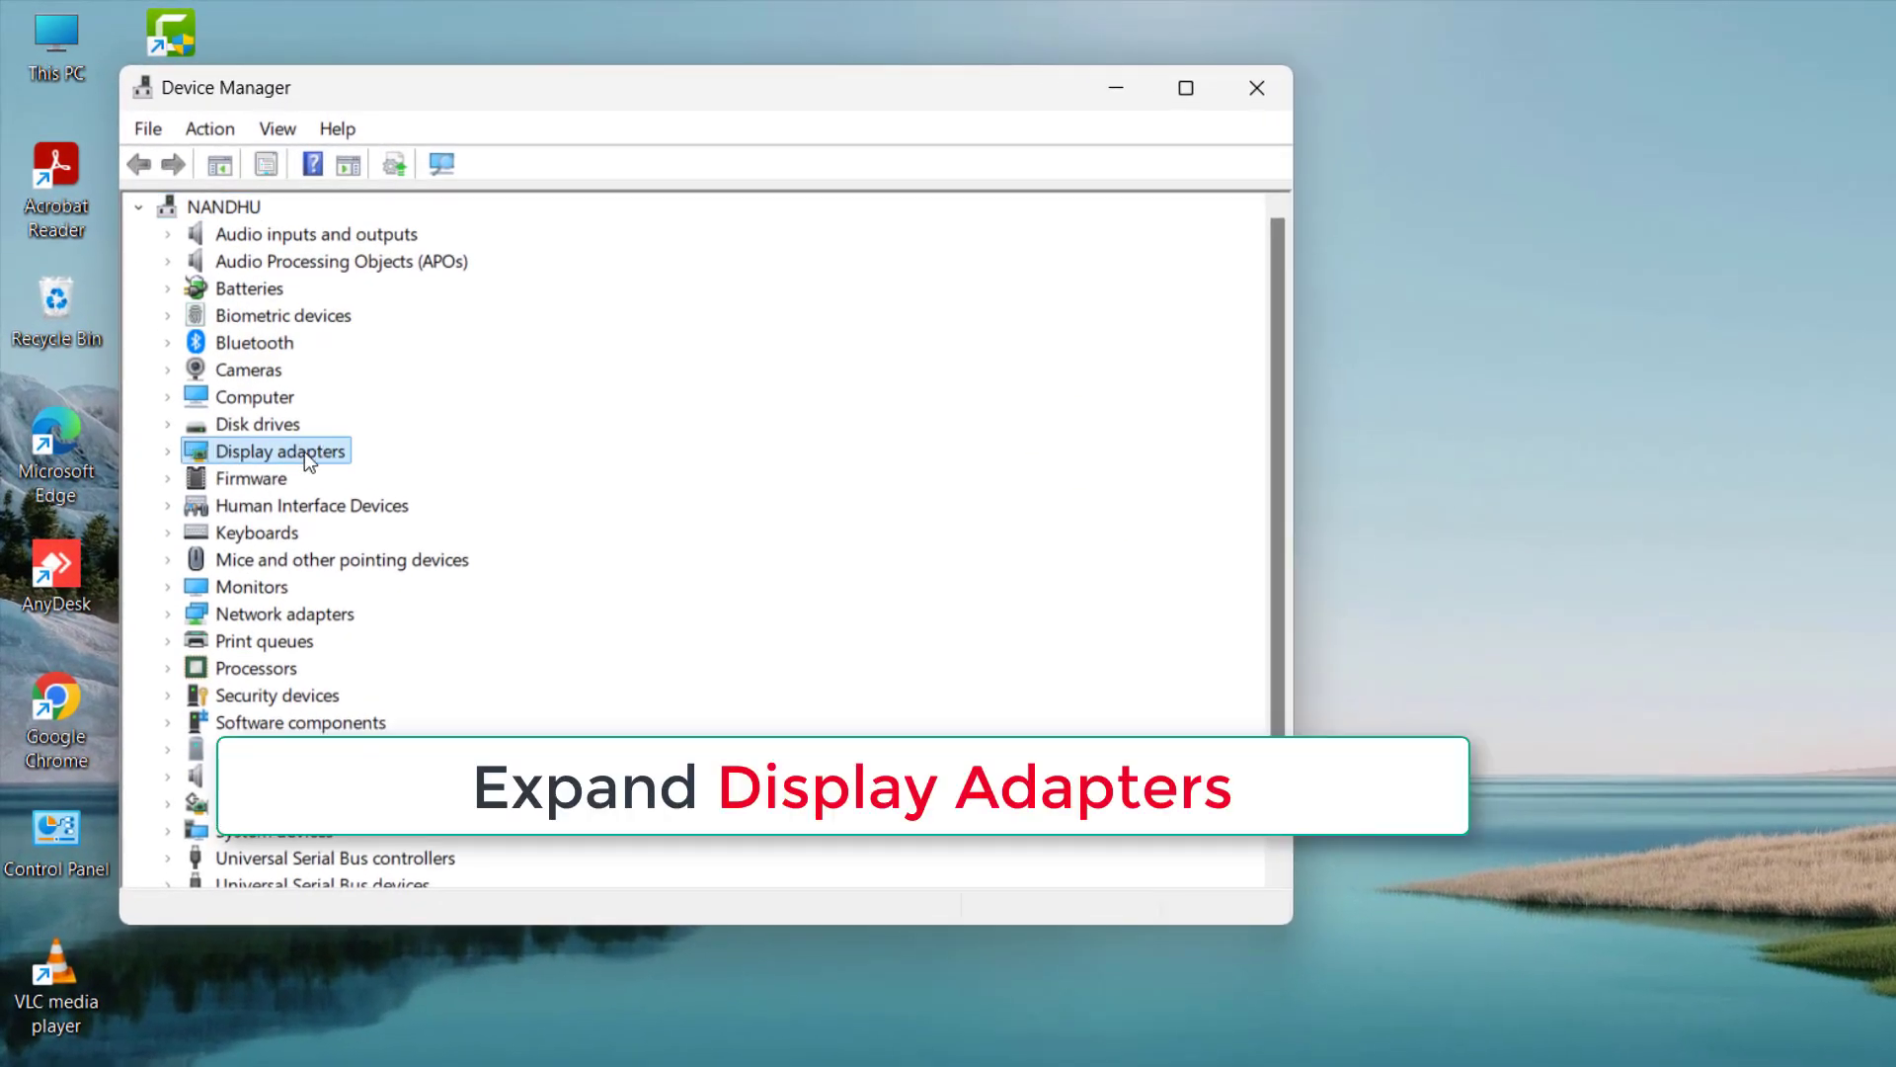
click(168, 451)
Update the Intel(R) Iris(R) Xe Graphics driver manually, installing the Intel(R) Iris(R) Xe Graphics model from the computer's list of available drivers.
click(237, 486)
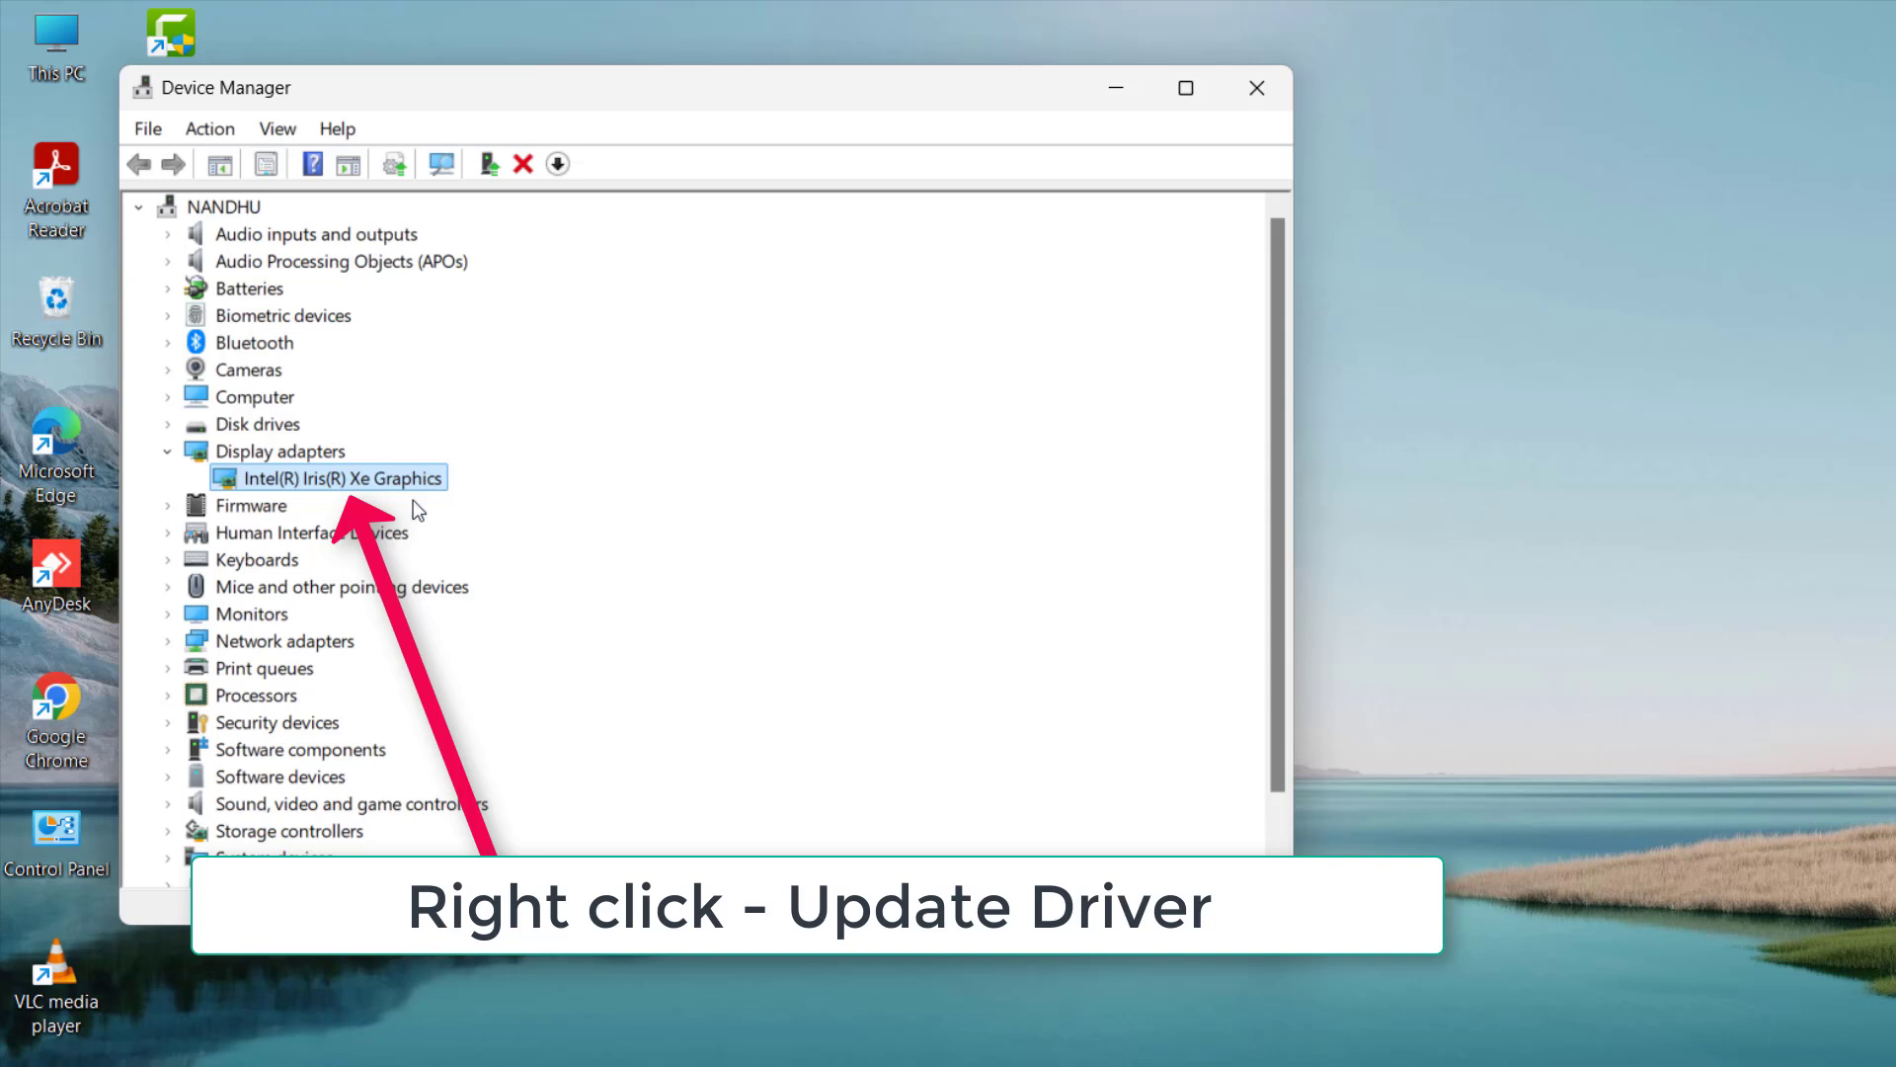
right_click(402, 482)
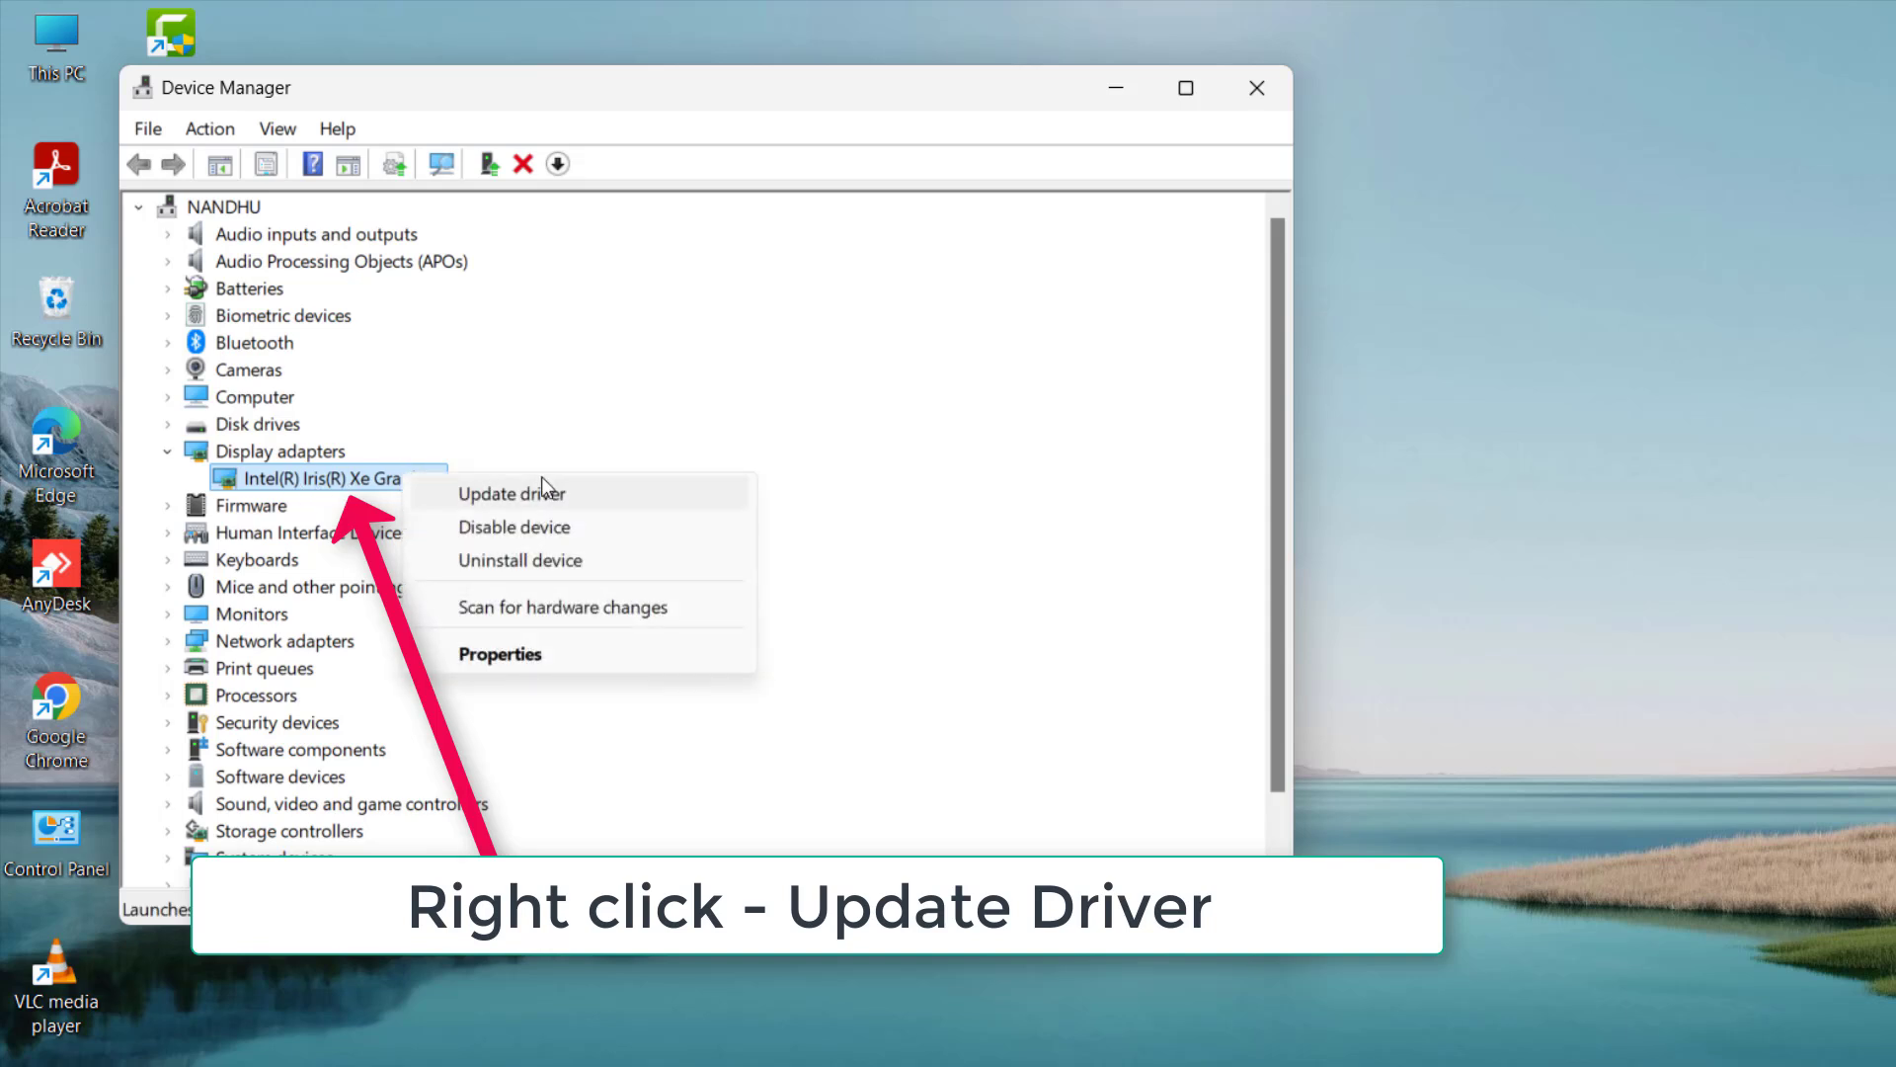
click(482, 493)
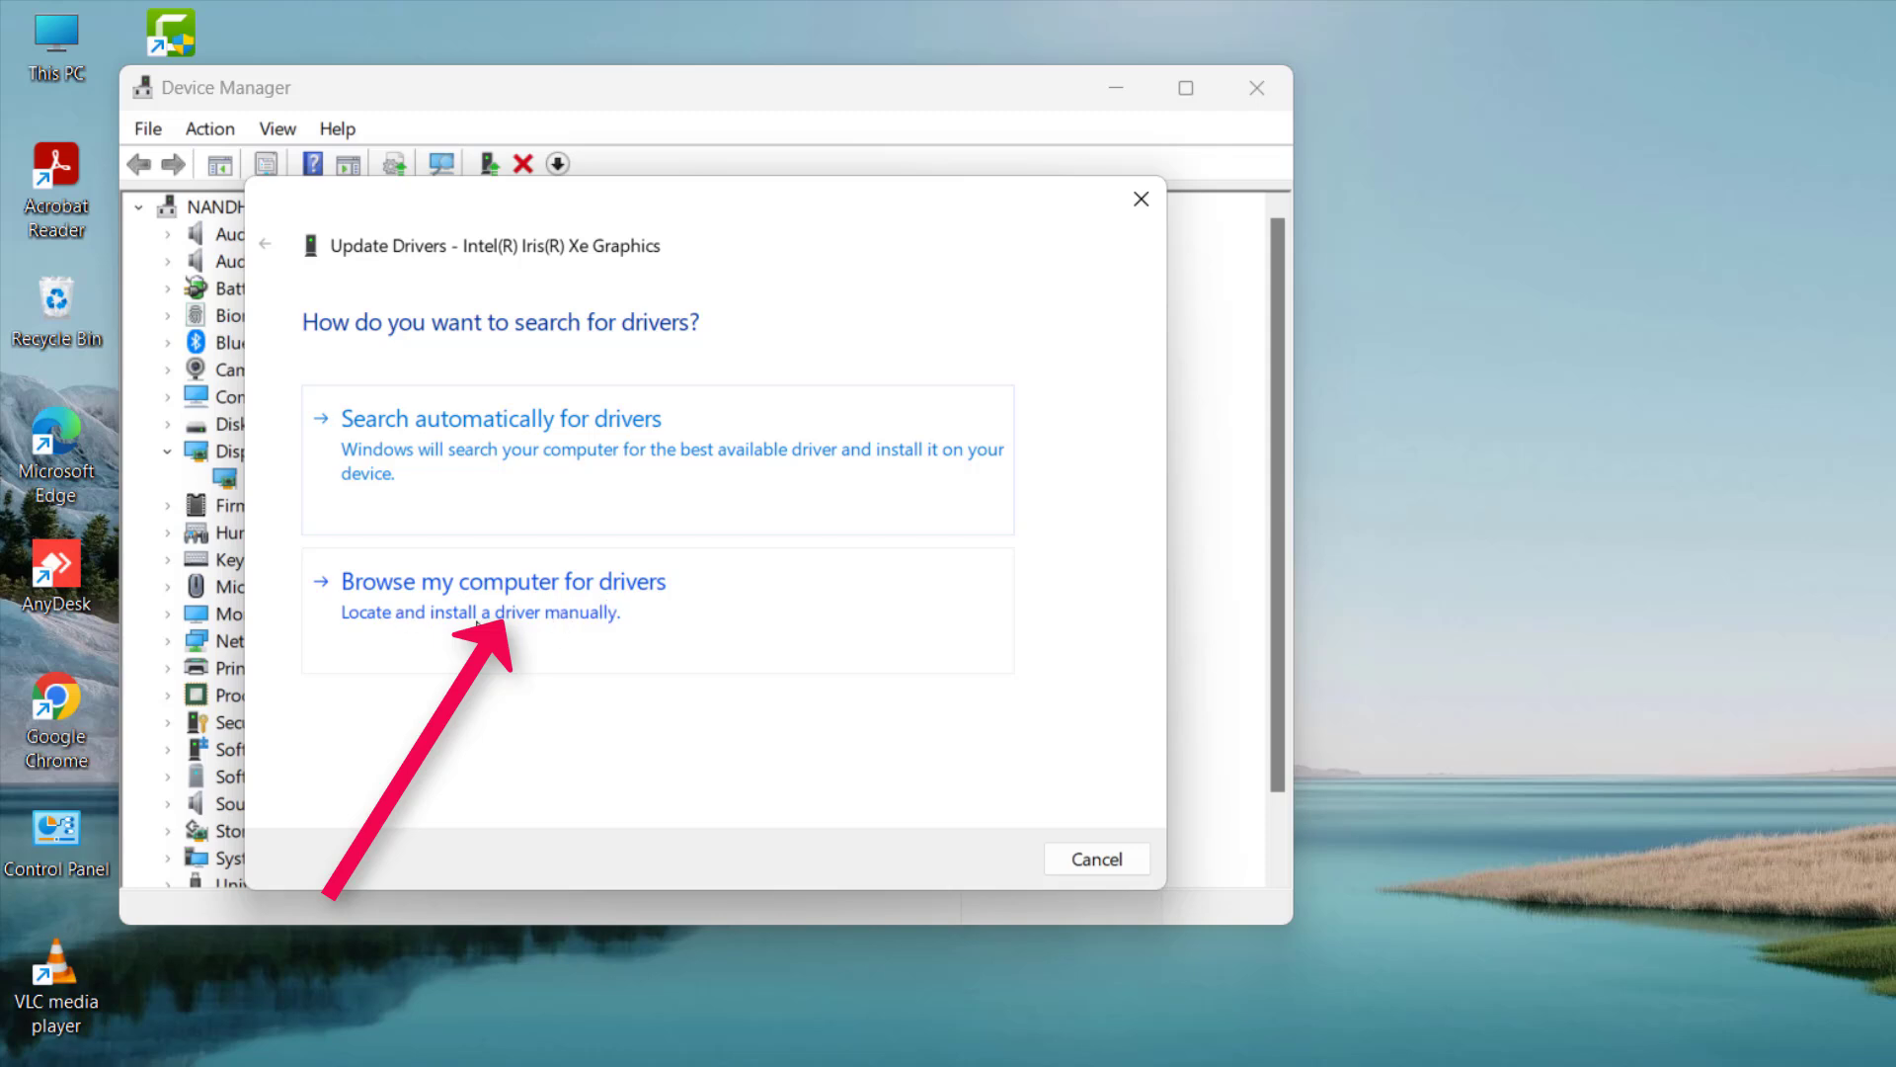
click(554, 614)
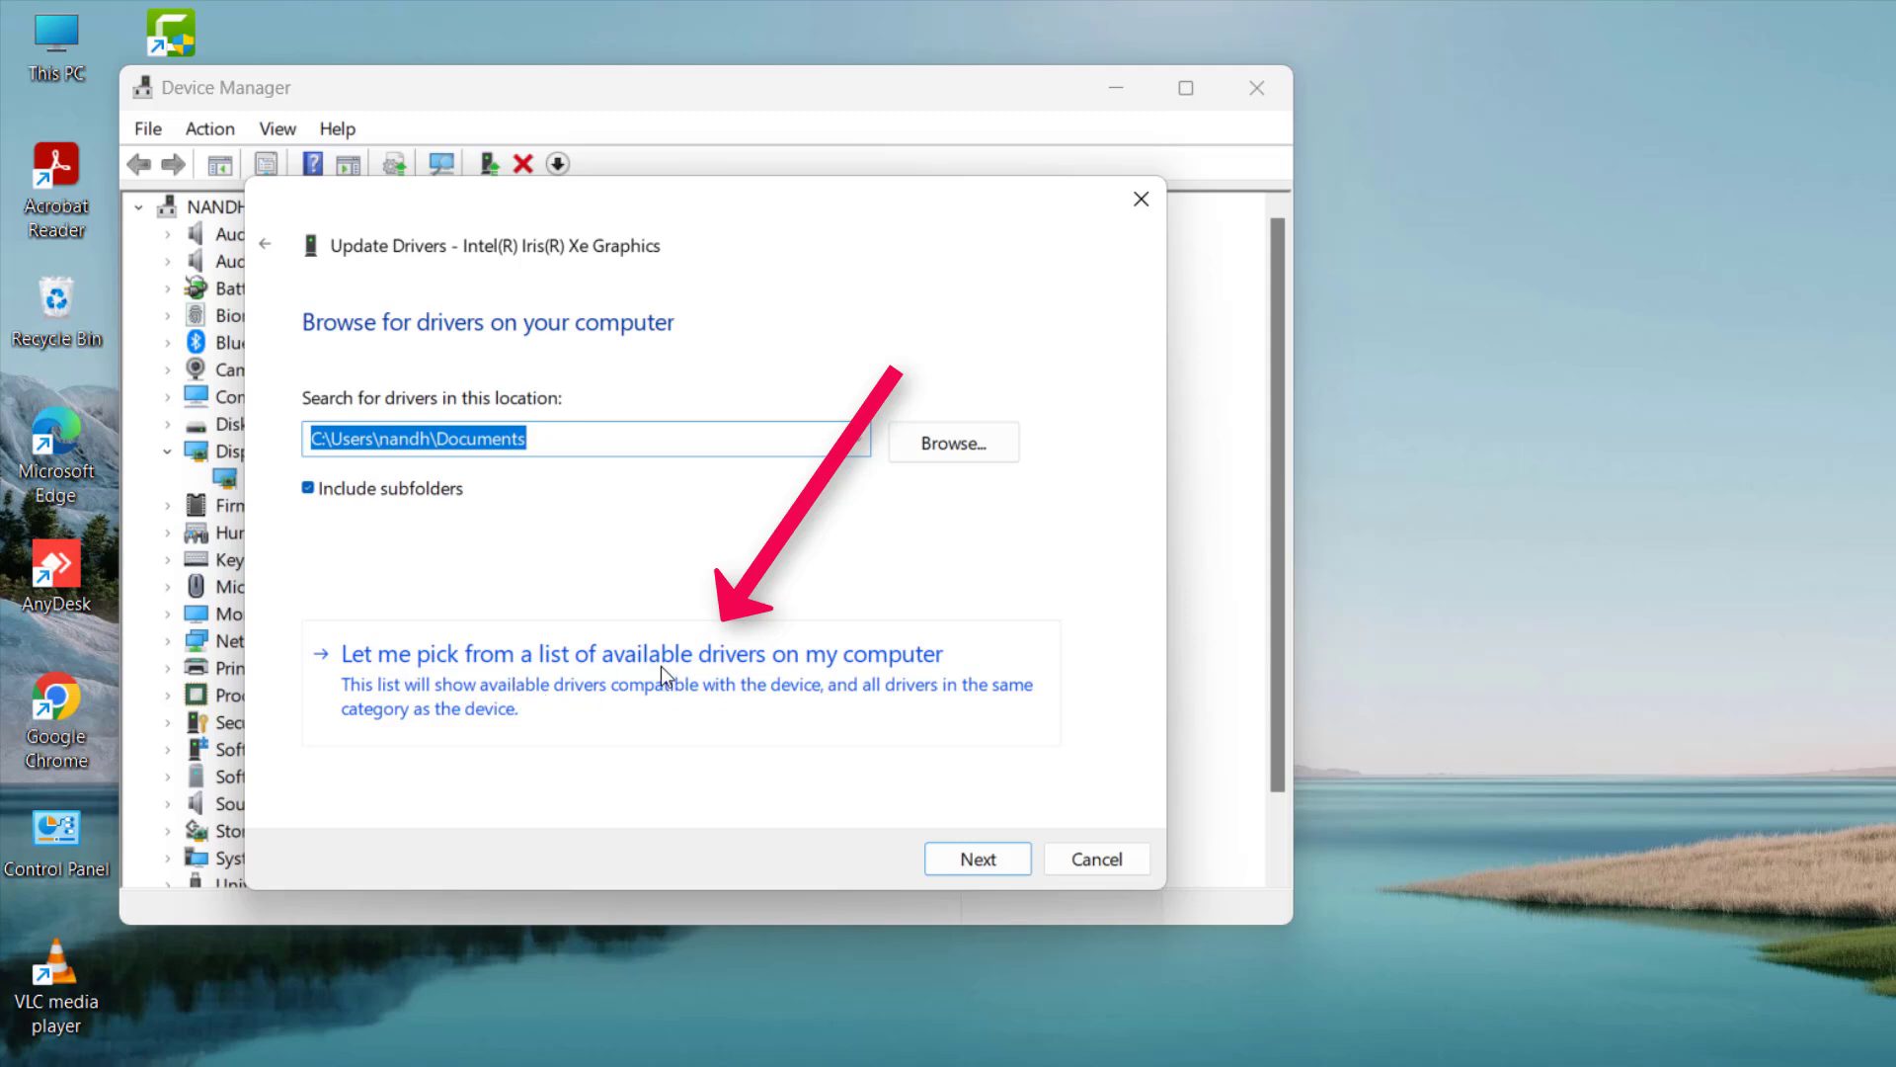
click(577, 654)
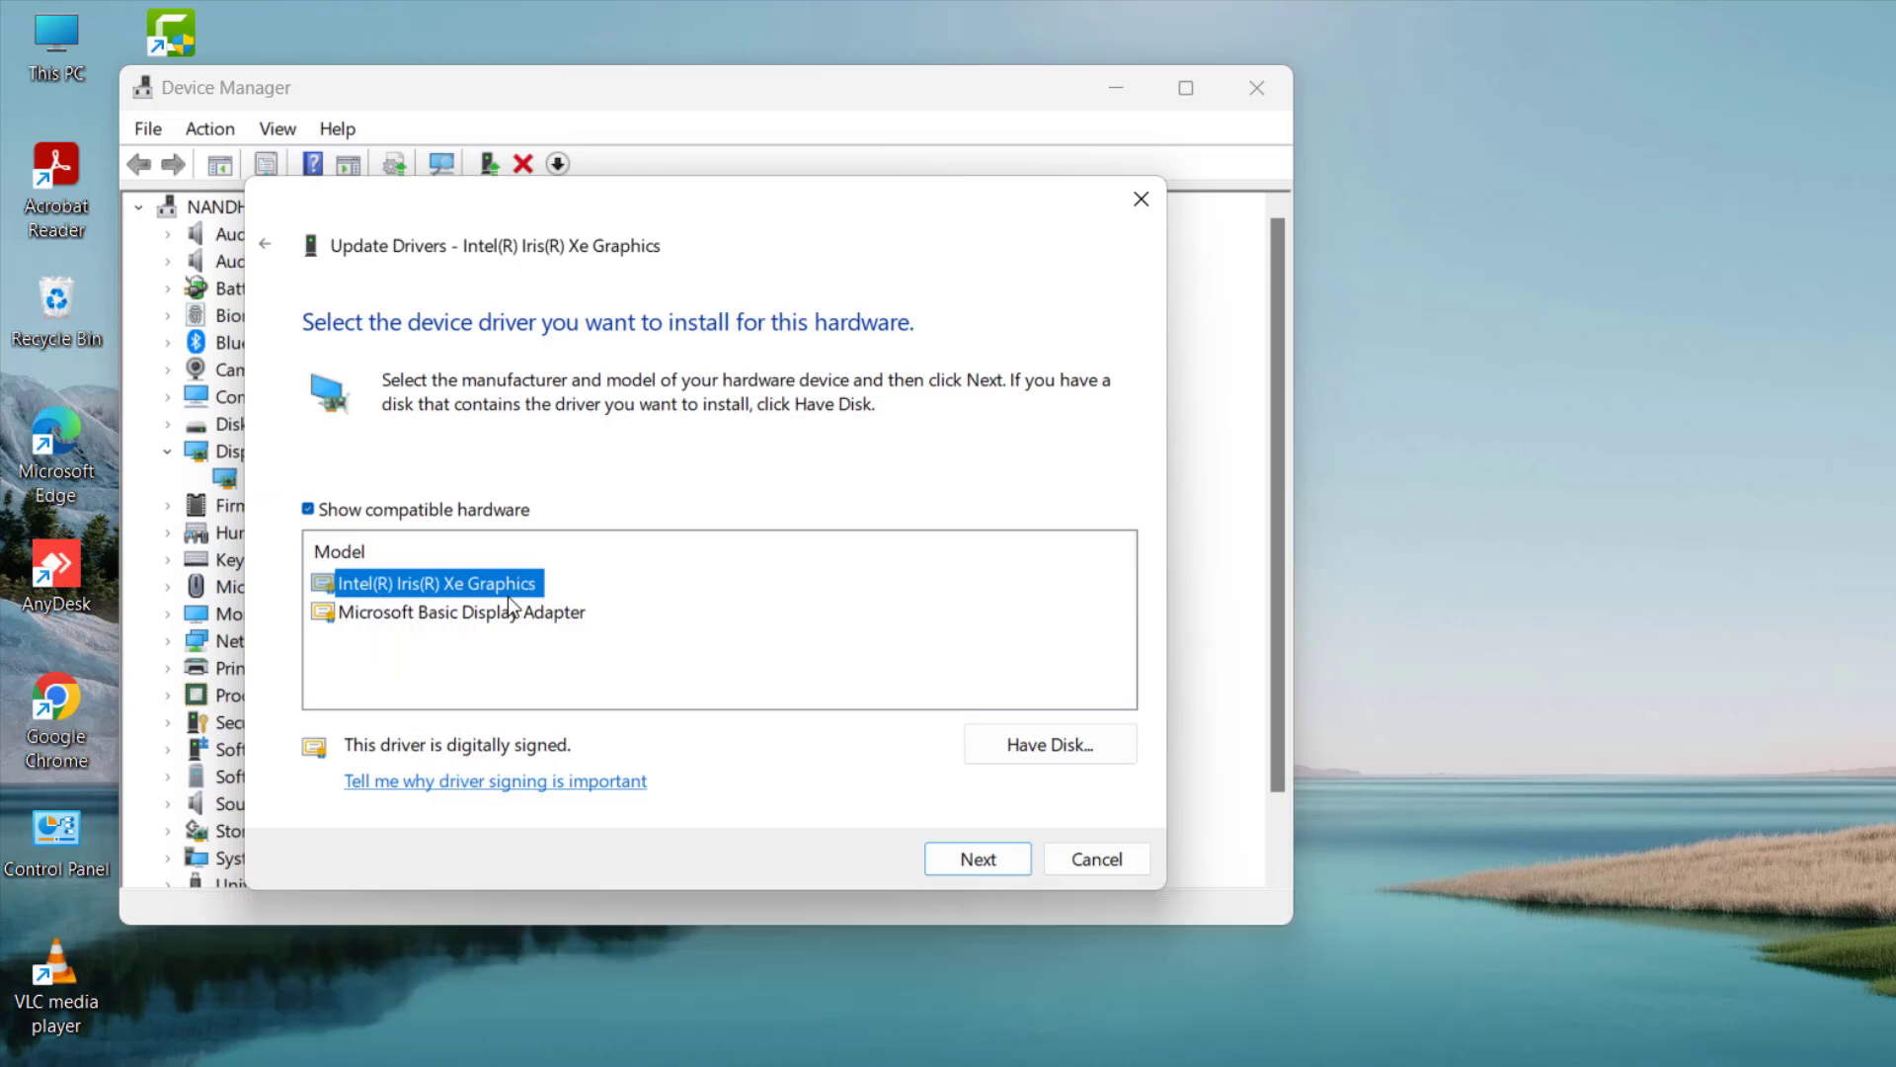
click(1009, 871)
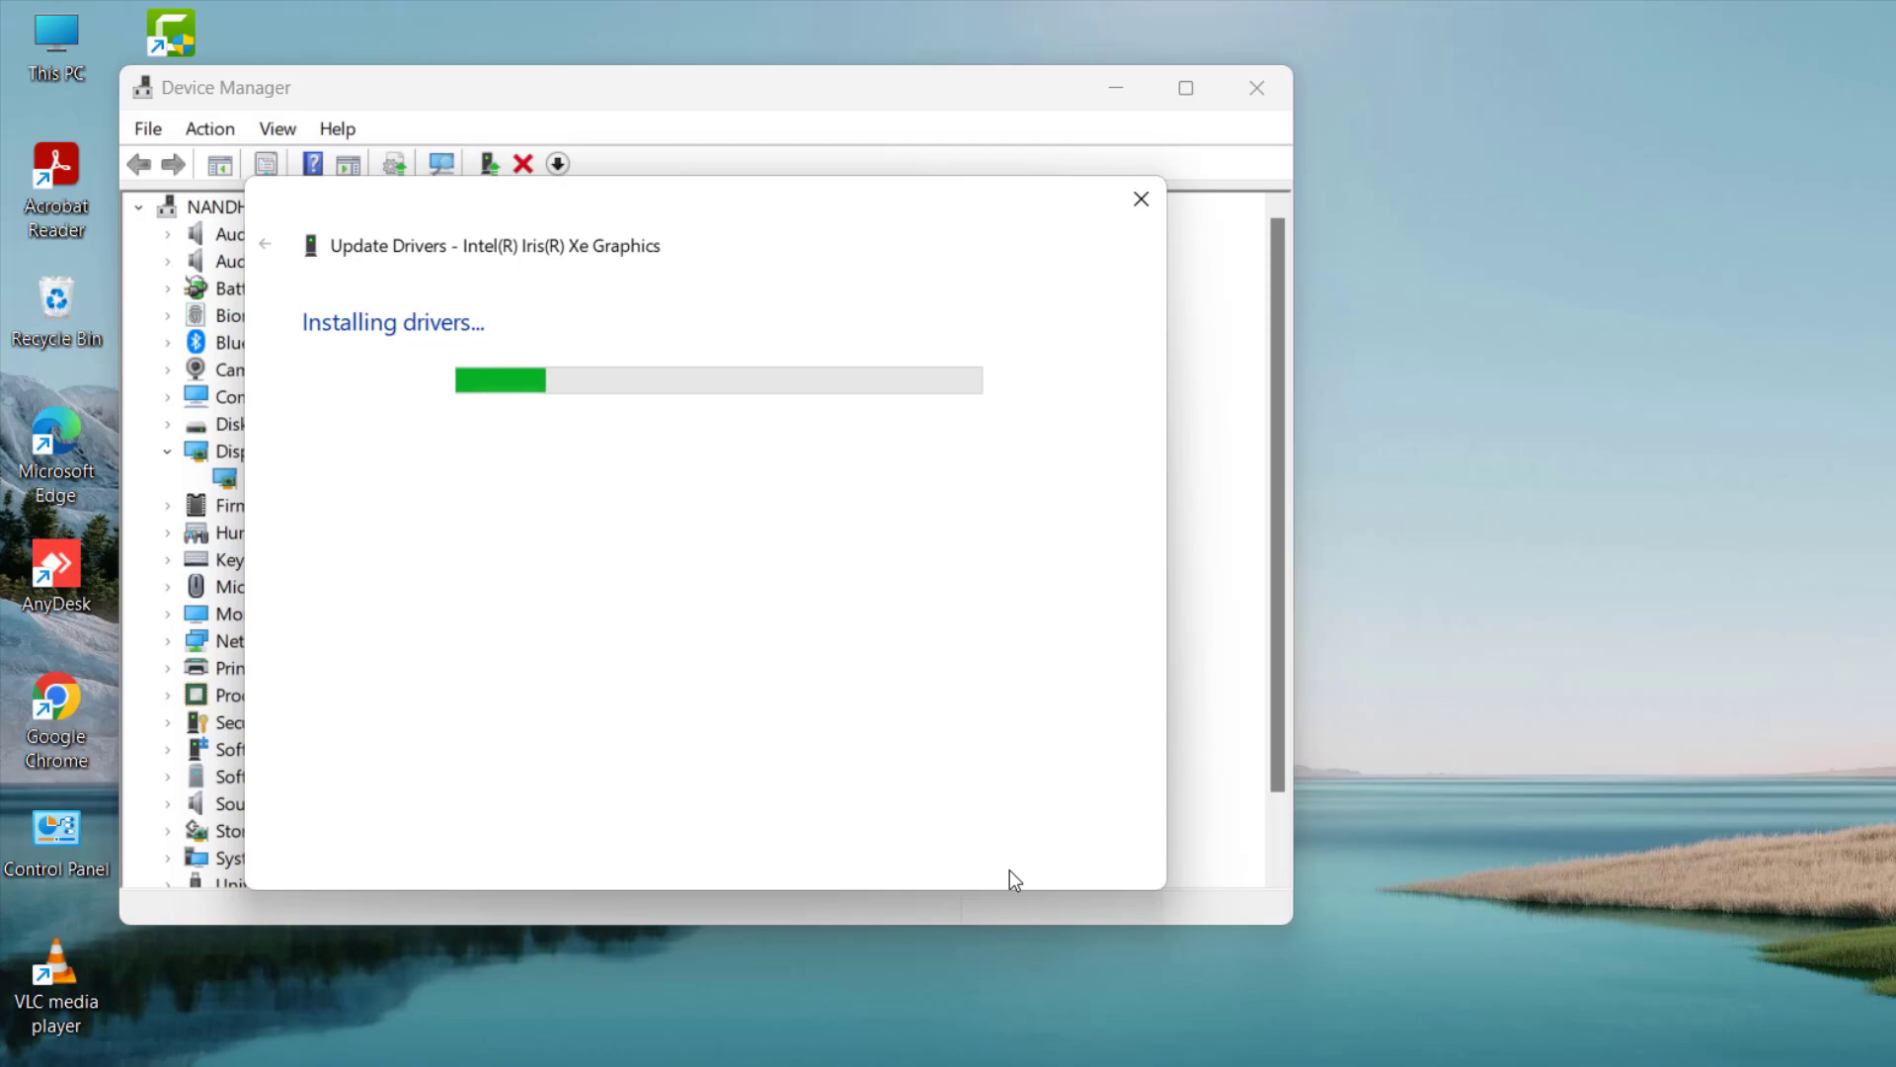